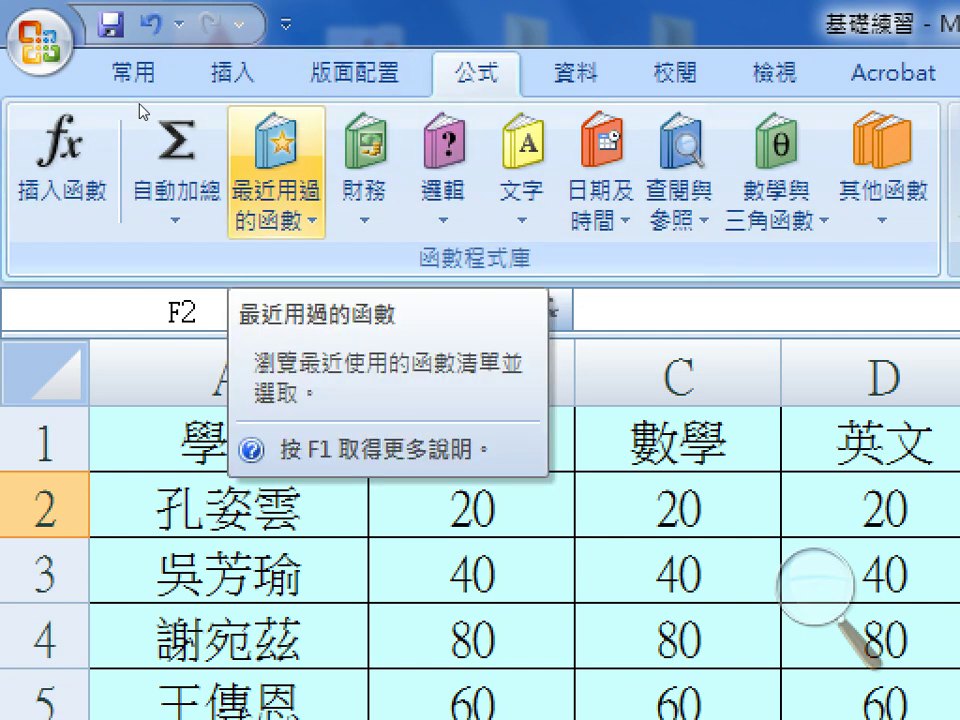
Step: Average the first student's scores B2:E2 in cell F2 with the AVERAGE function and fill the formula down to F6
click(276, 190)
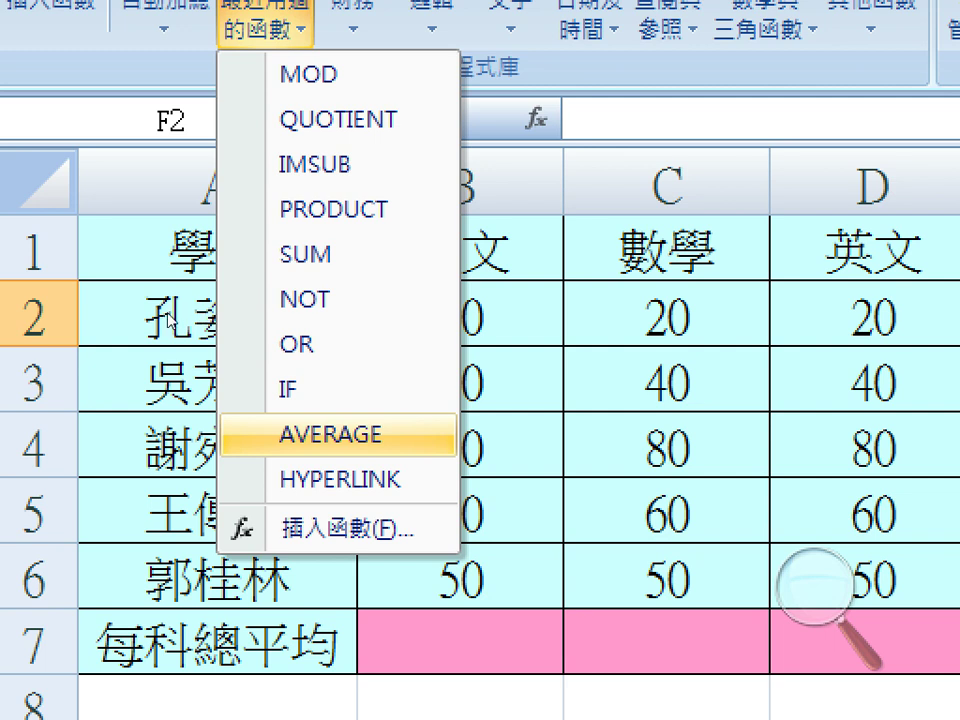
click(330, 434)
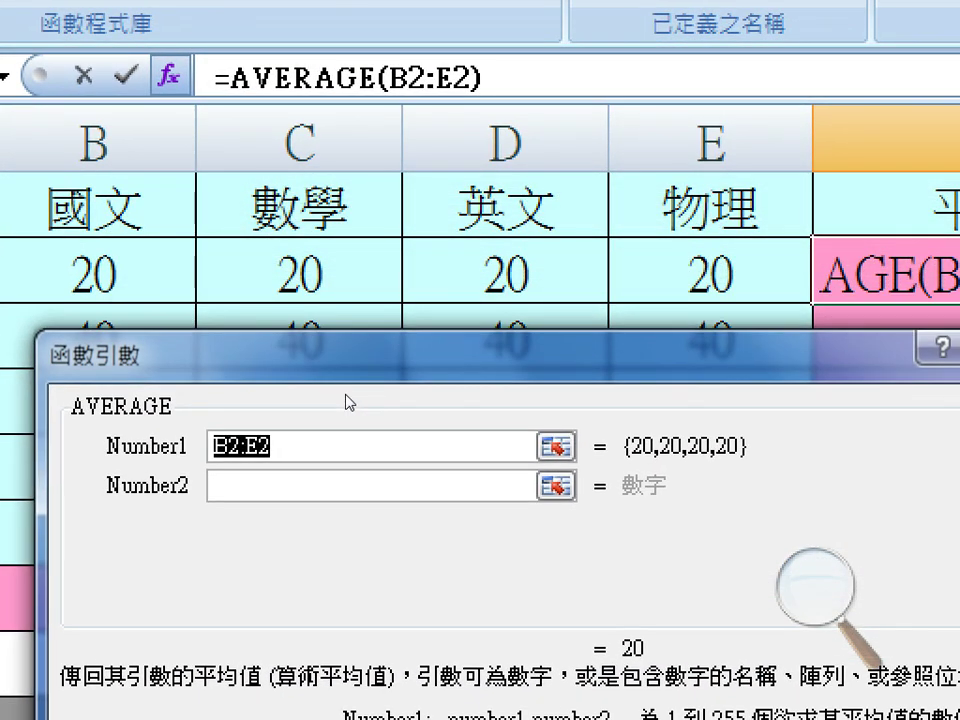
click(272, 446)
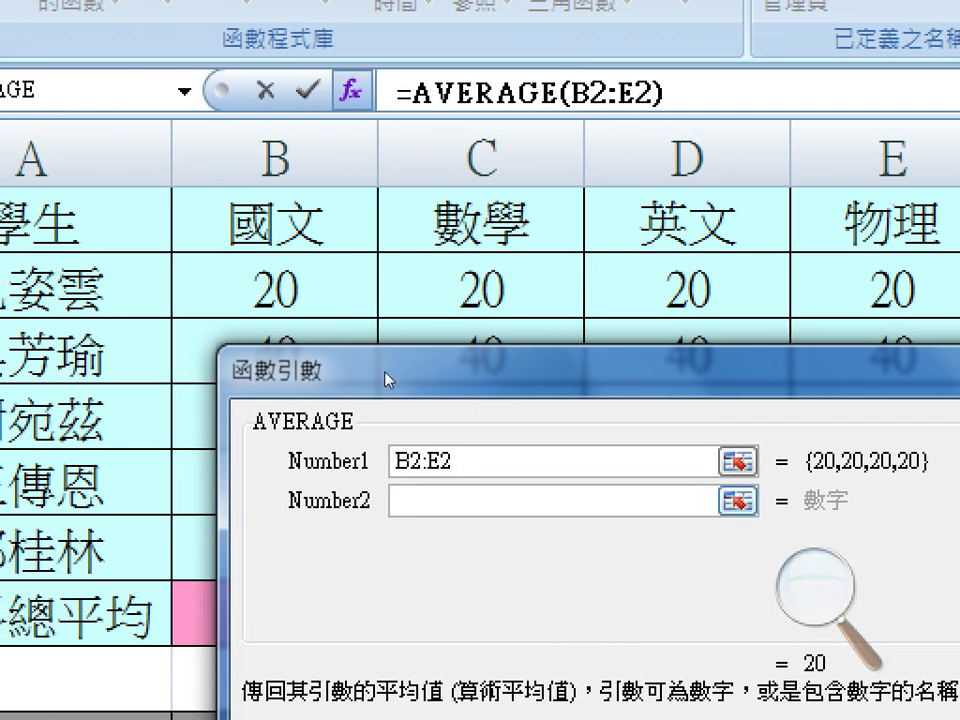
scroll(388, 380, down, 3)
scroll(388, 382, up, 2)
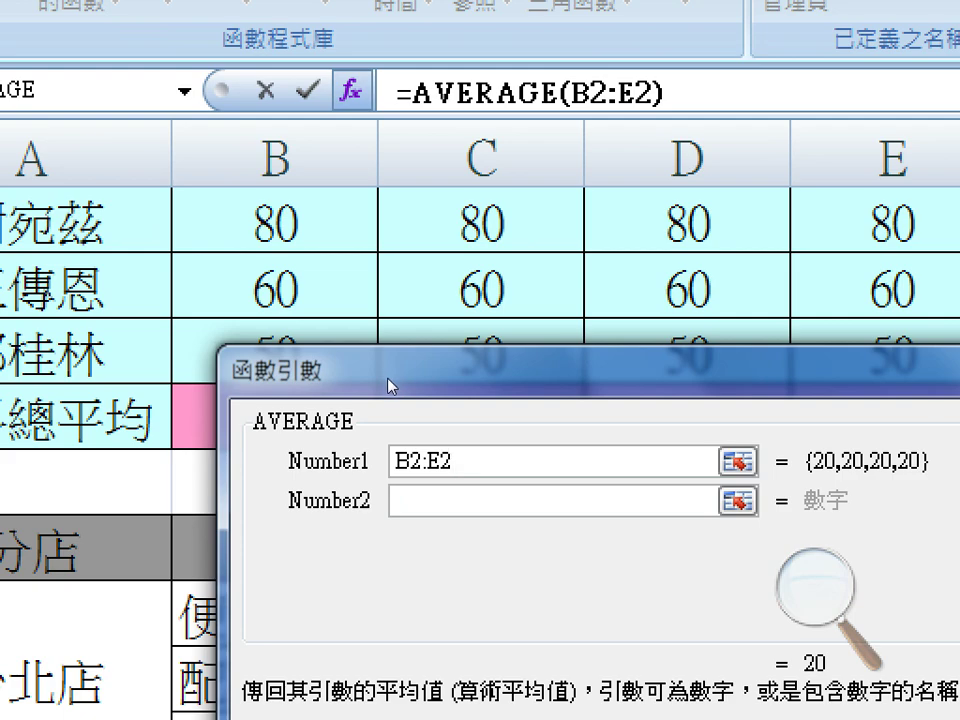
drag(400, 370, 283, 427)
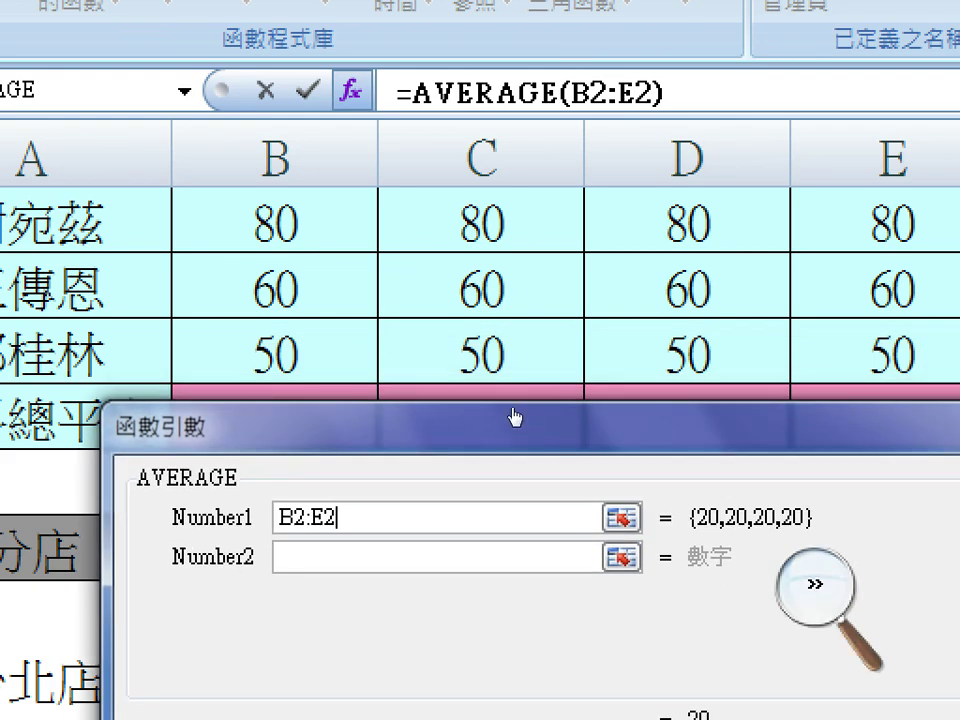
key(super+minus)
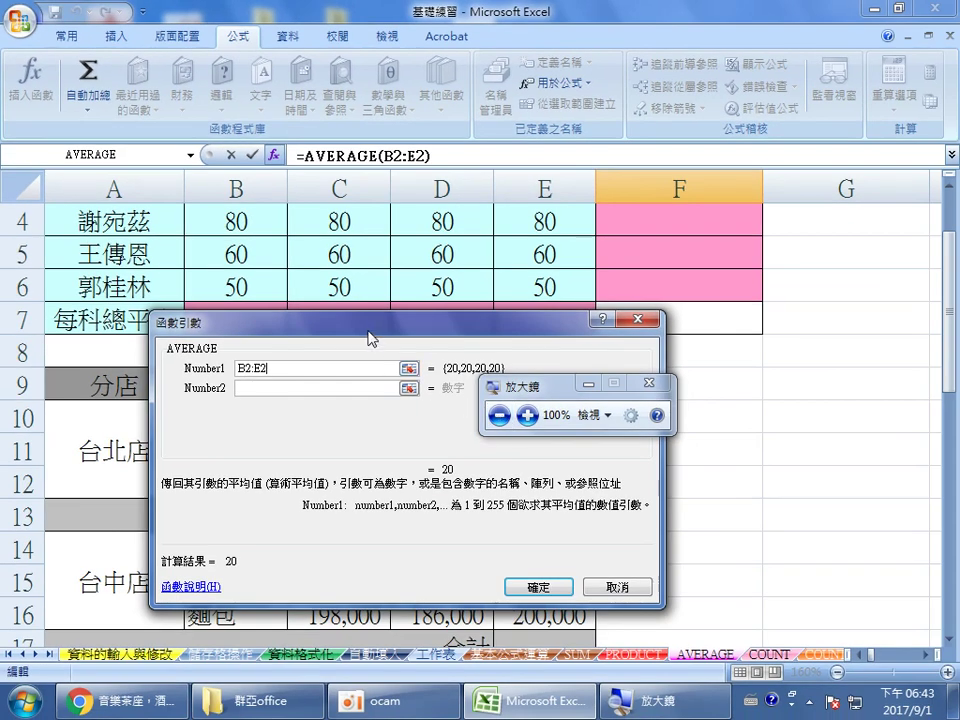
drag(380, 333, 392, 311)
scroll(722, 353, up, 1)
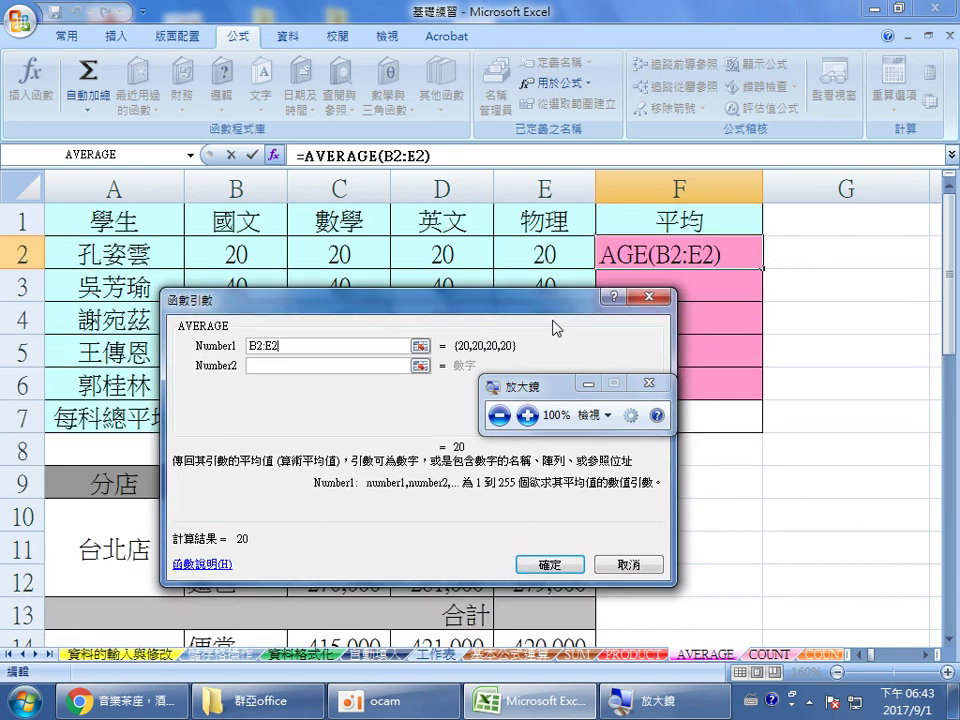
click(518, 405)
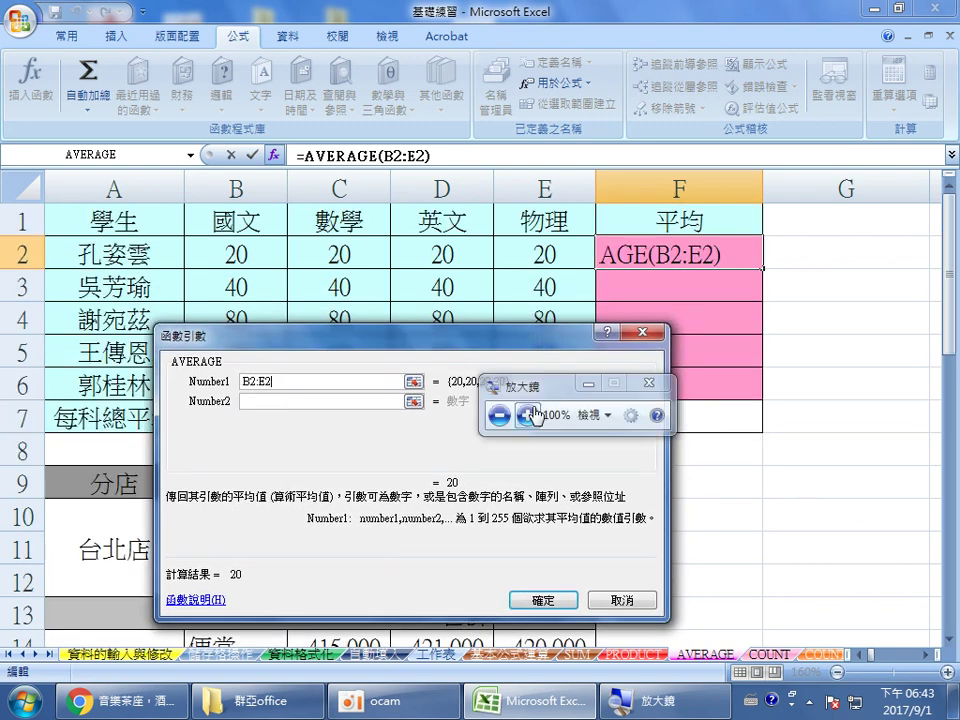
drag(540, 350, 790, 472)
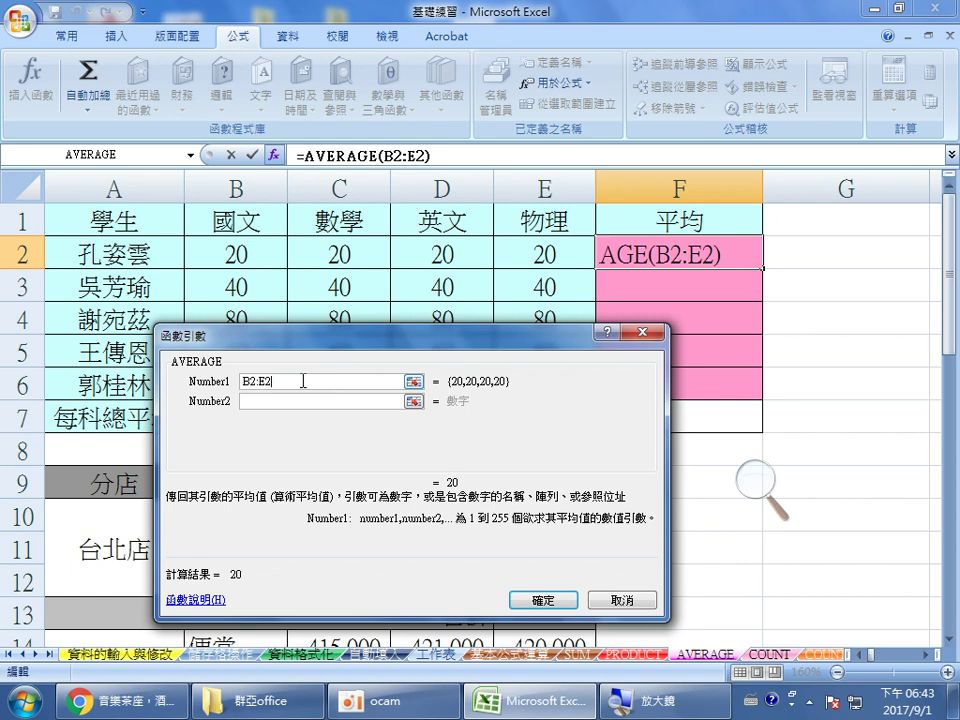
click(533, 601)
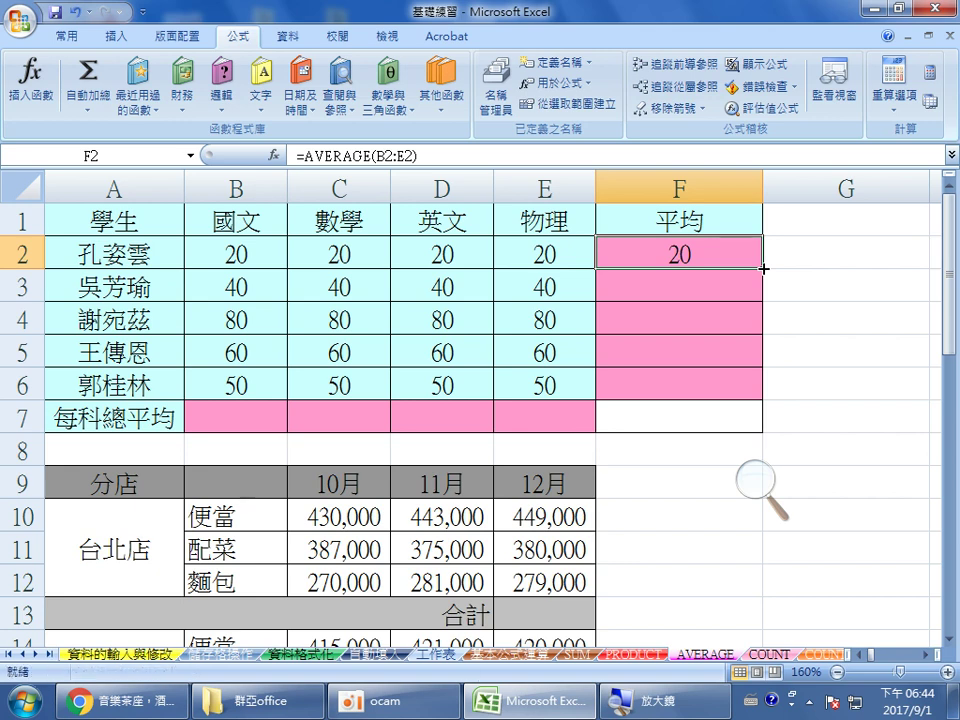
drag(763, 268, 763, 398)
click(723, 386)
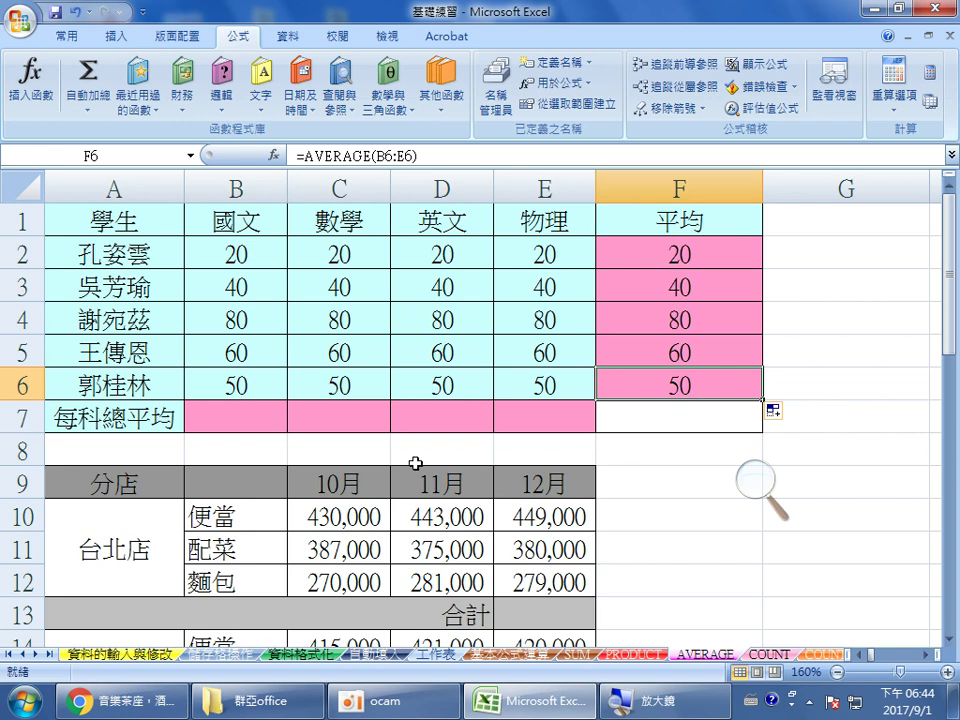
Step: Average the 國文 scores B2:B6 in cell B7 with the AVERAGE function and fill the formula across to E7
click(237, 421)
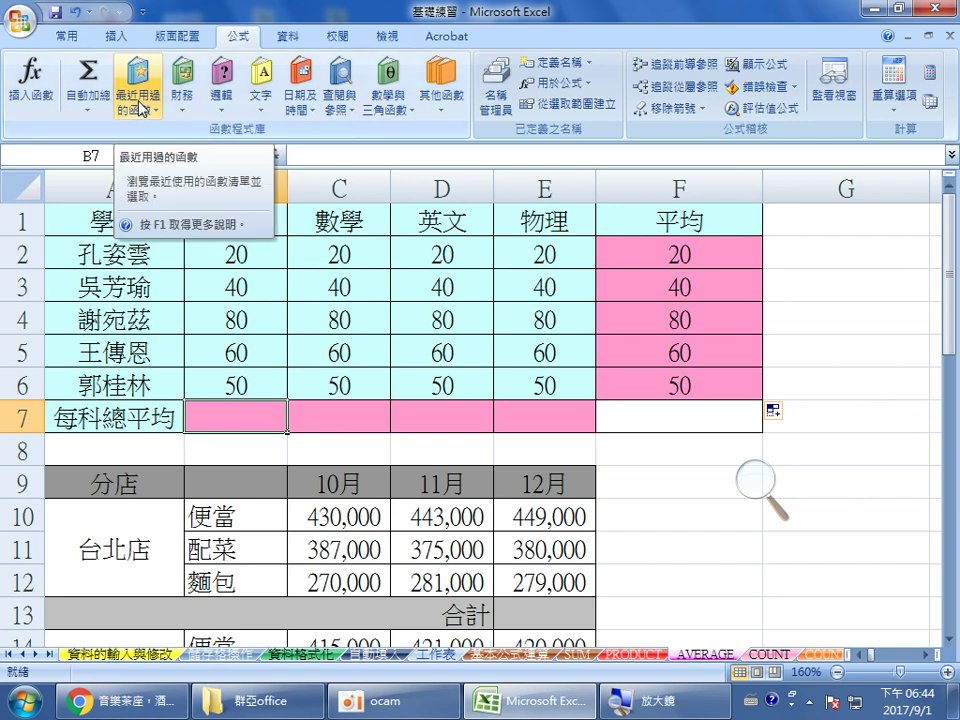
click(141, 108)
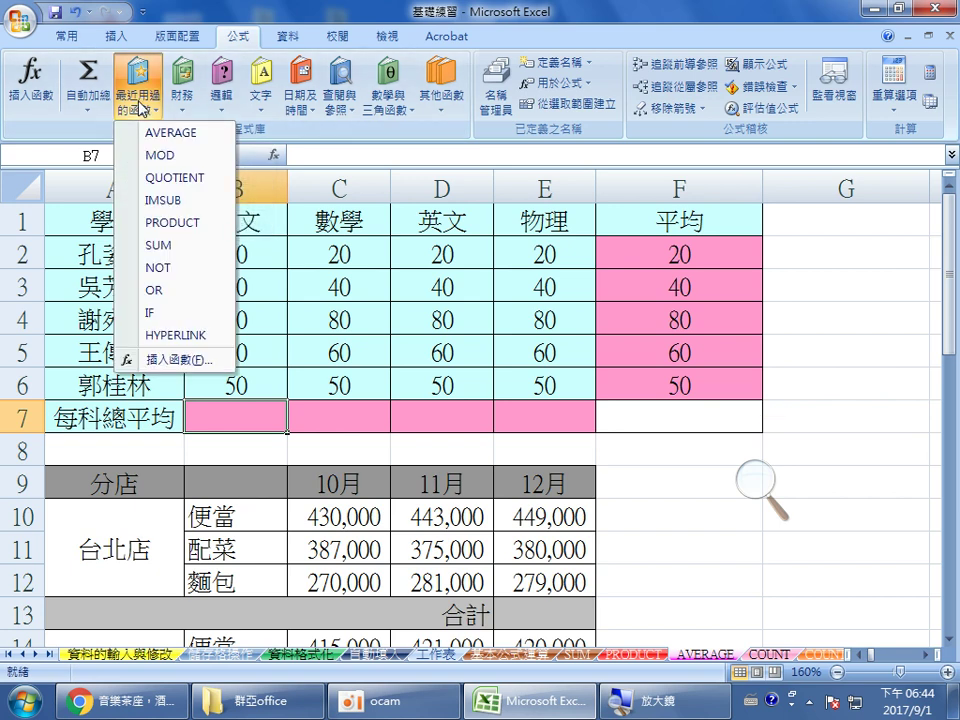
click(207, 135)
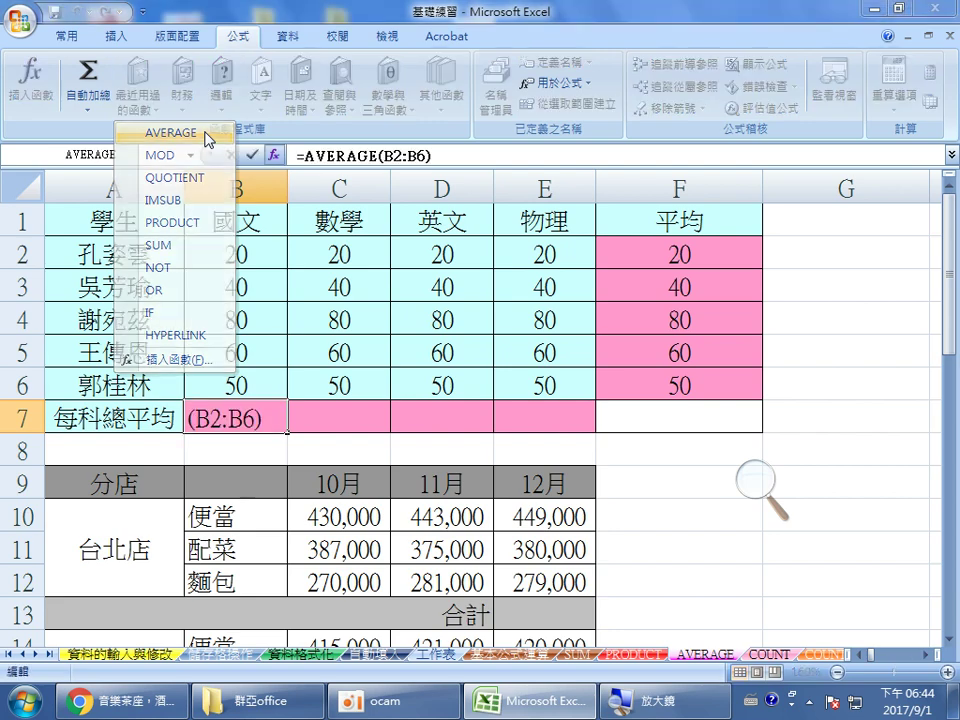
drag(285, 451, 455, 410)
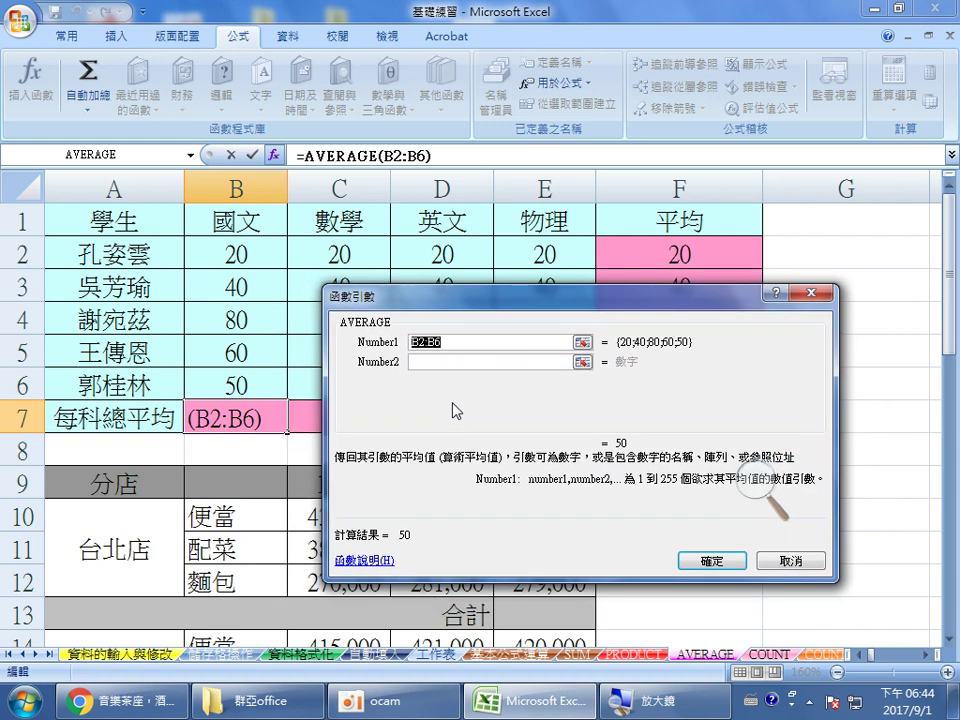
click(447, 346)
click(702, 562)
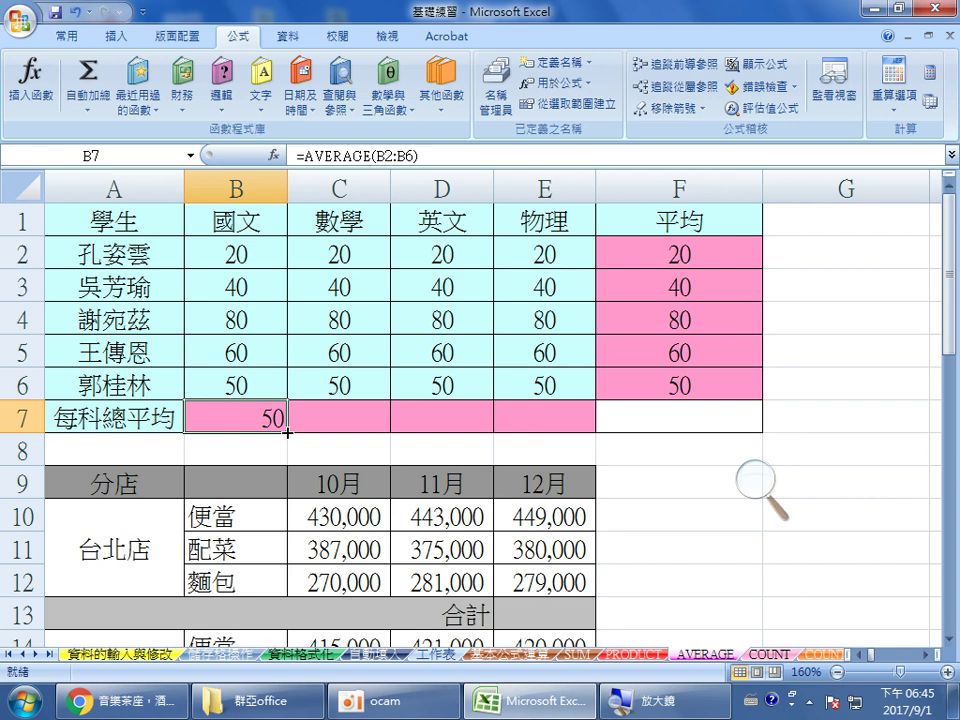
drag(287, 433, 586, 431)
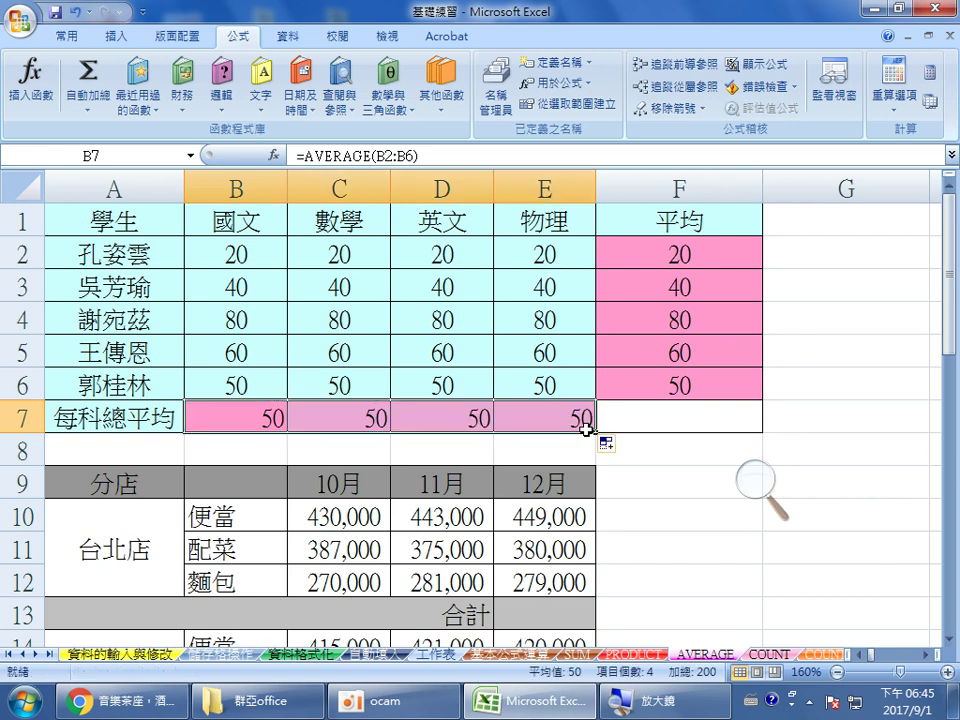
click(621, 421)
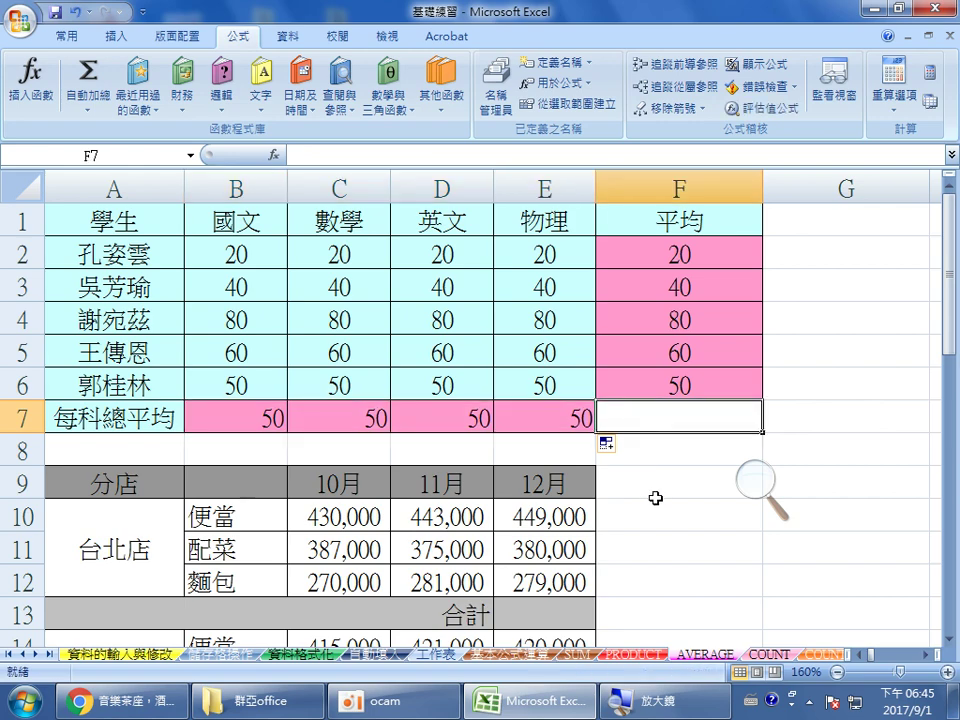
Step: Examine the branch sales table's 合計 cells E13, E17 and E21 and the 分店總營業額平均 cell E23
scroll(655, 497, down, 3)
scroll(655, 499, up, 1)
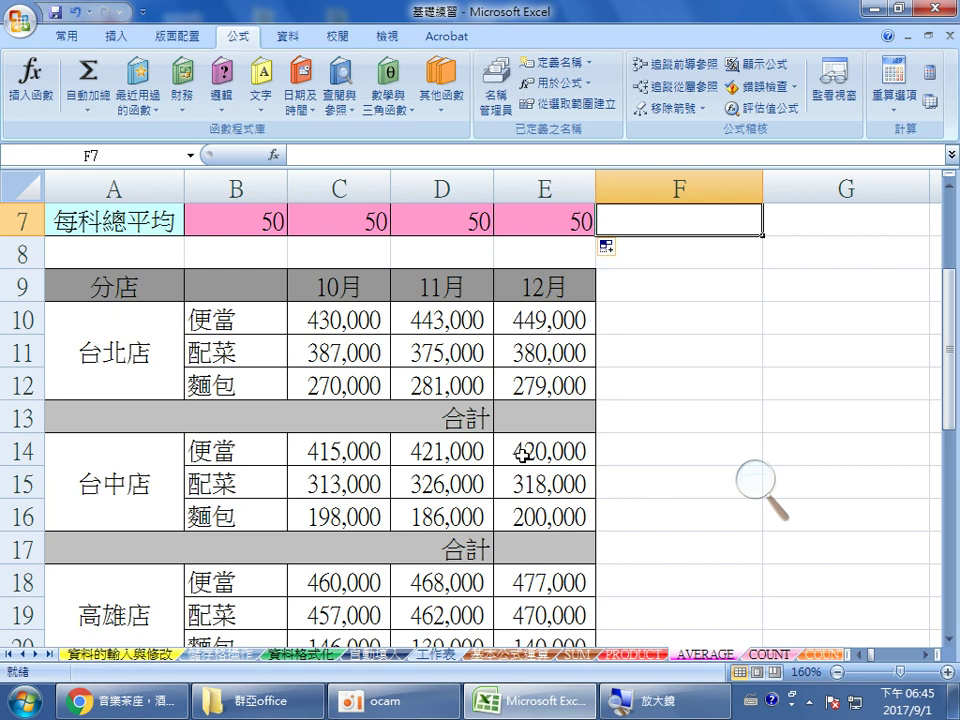
click(516, 417)
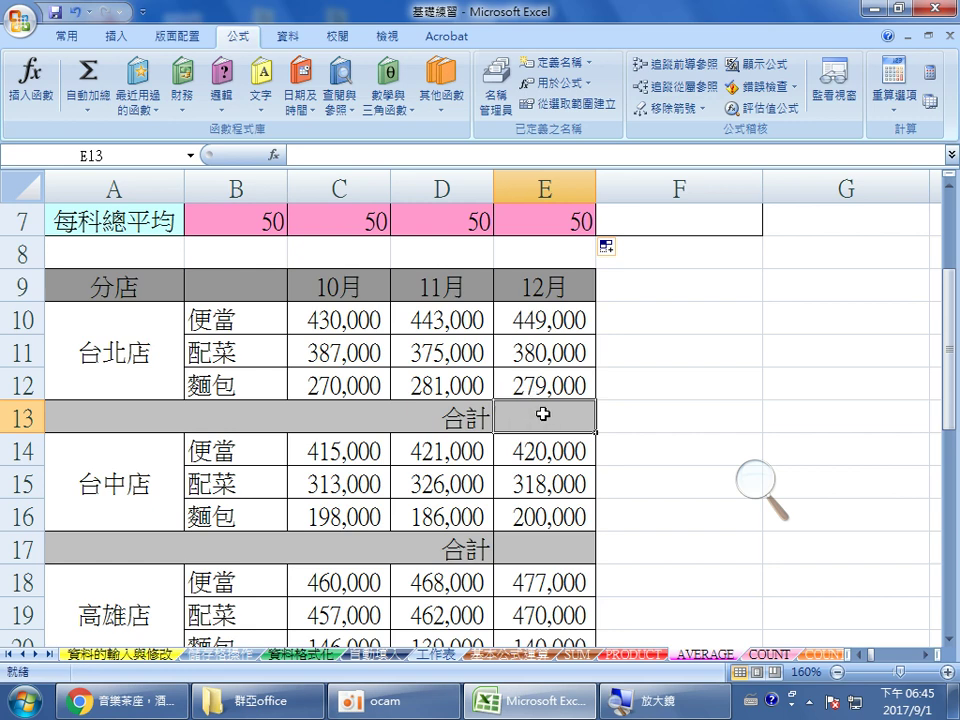
scroll(542, 414, down, 2)
scroll(544, 411, up, 1)
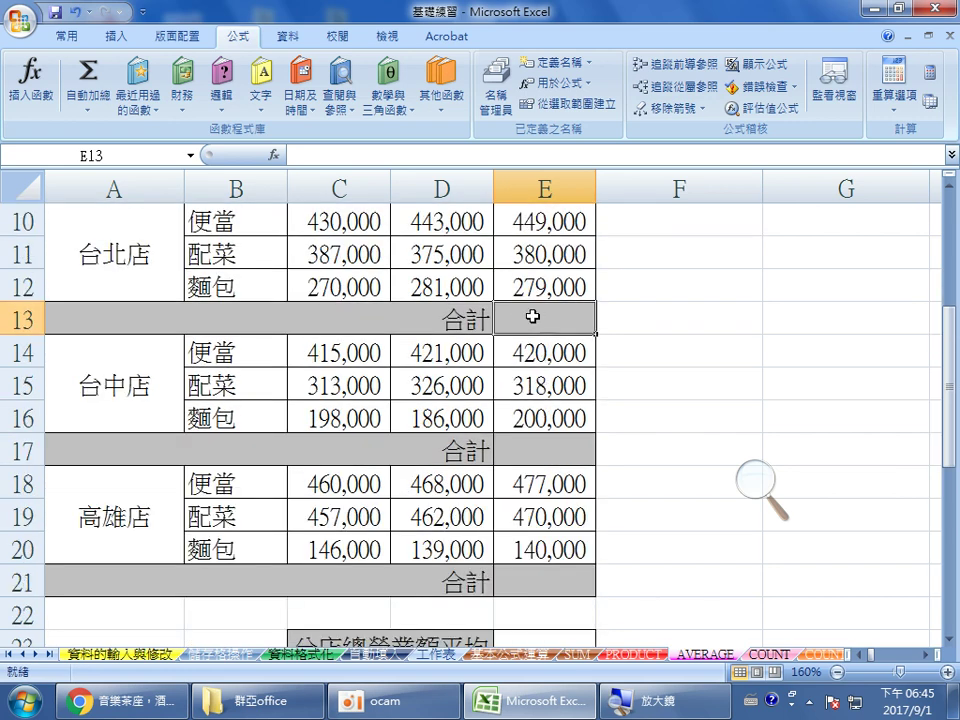
click(535, 451)
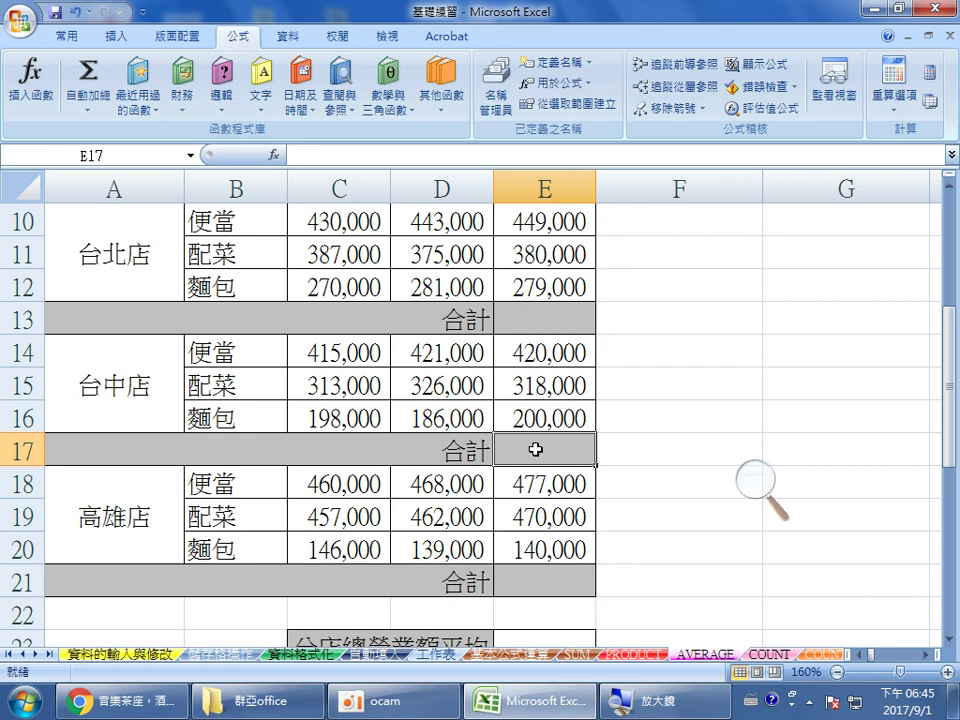
click(528, 580)
scroll(528, 580, down, 1)
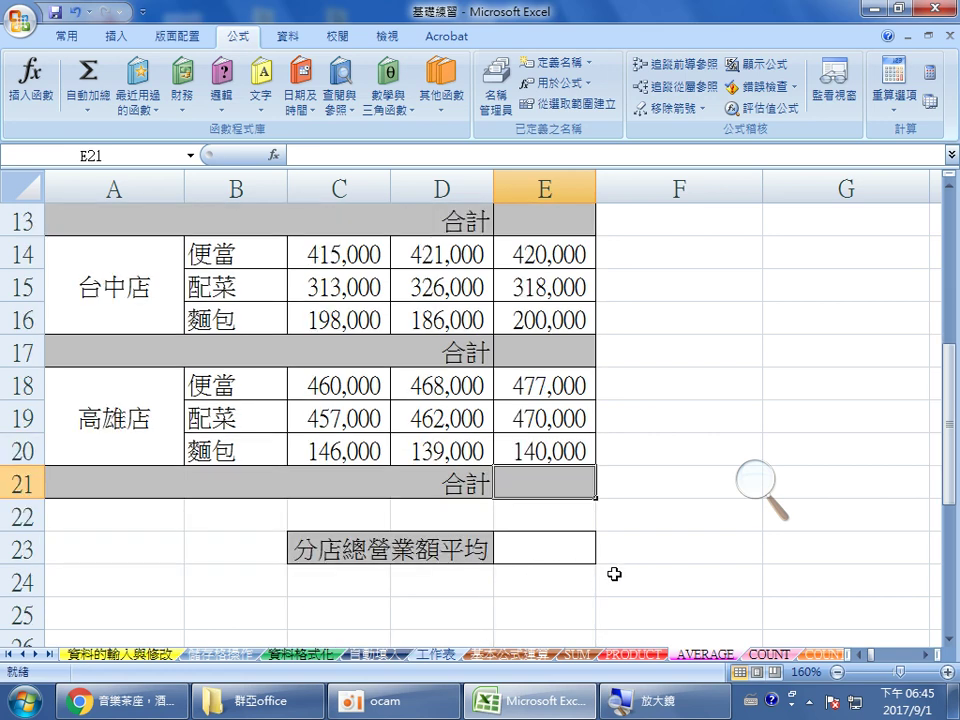
click(538, 559)
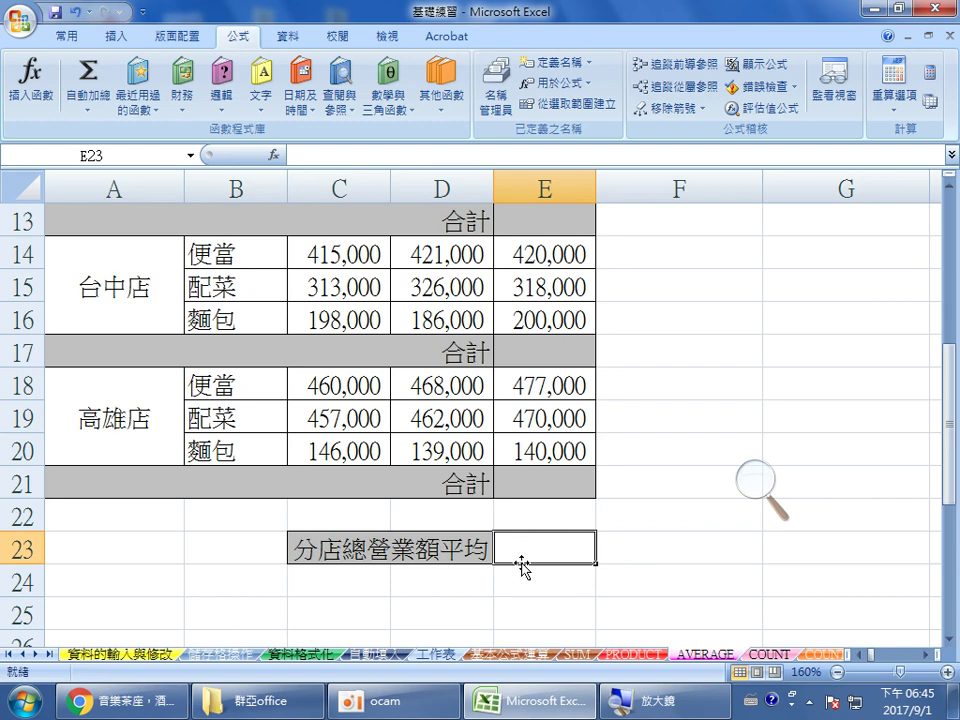
scroll(555, 548, up, 1)
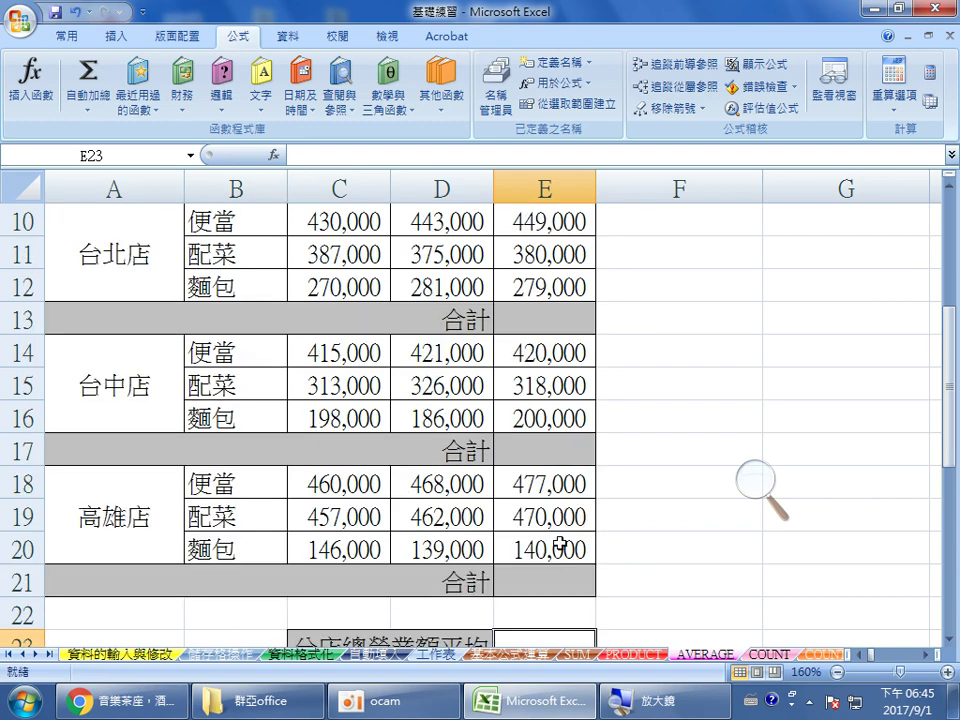
click(537, 317)
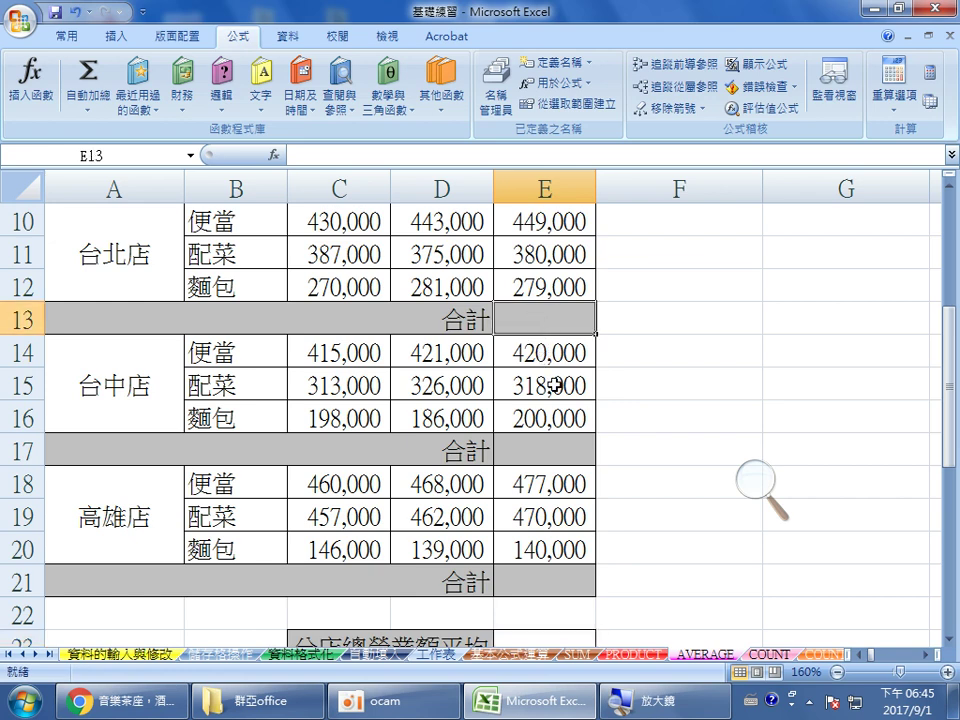
click(552, 450)
click(542, 579)
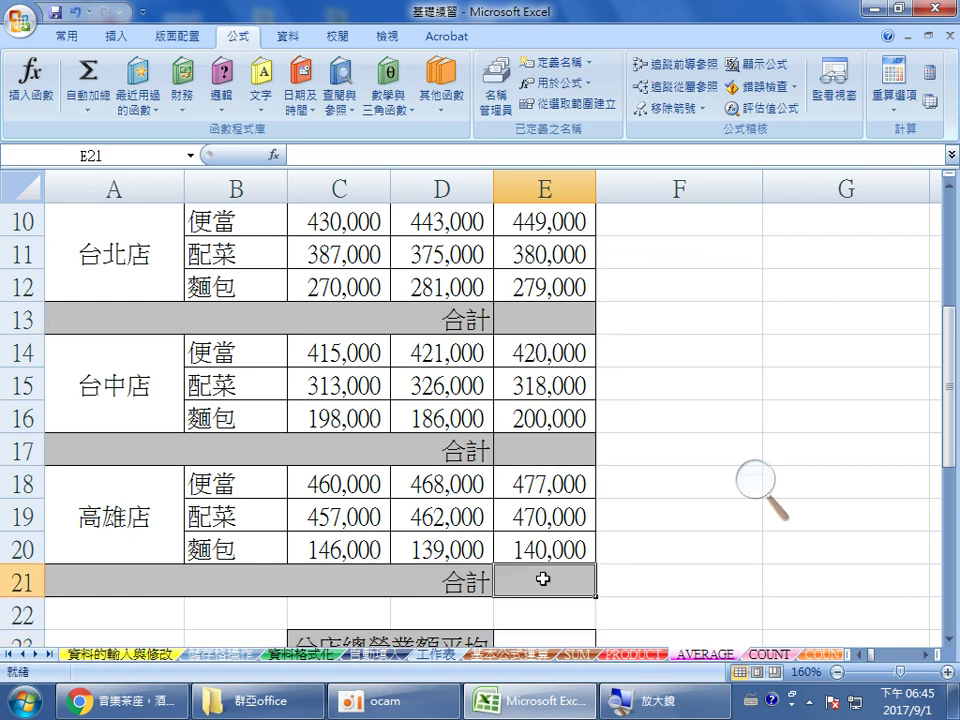
scroll(543, 577, down, 1)
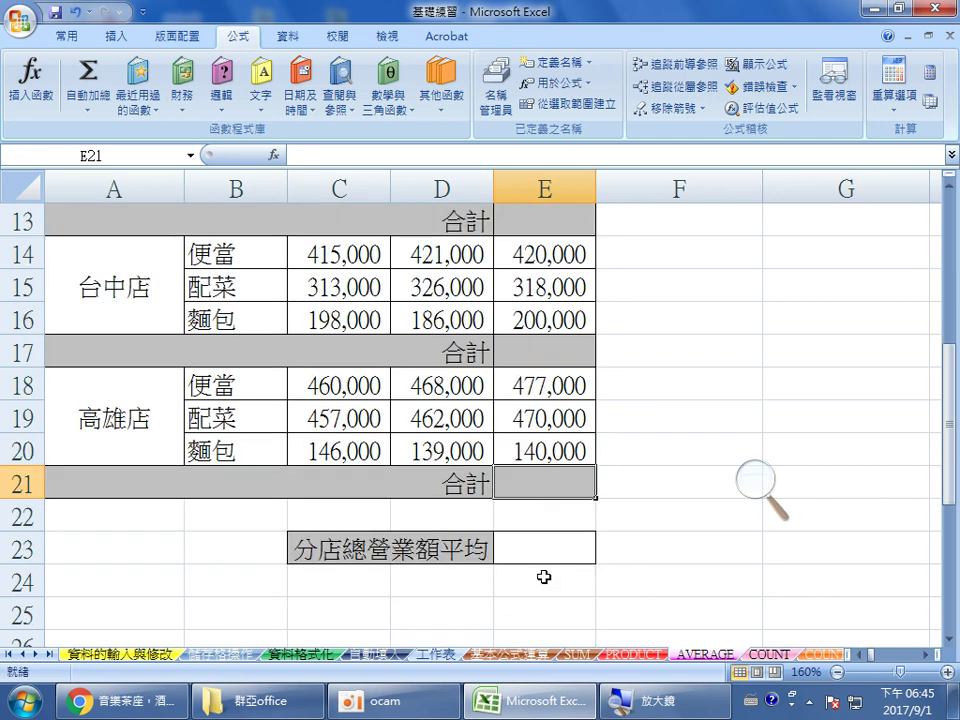
click(541, 554)
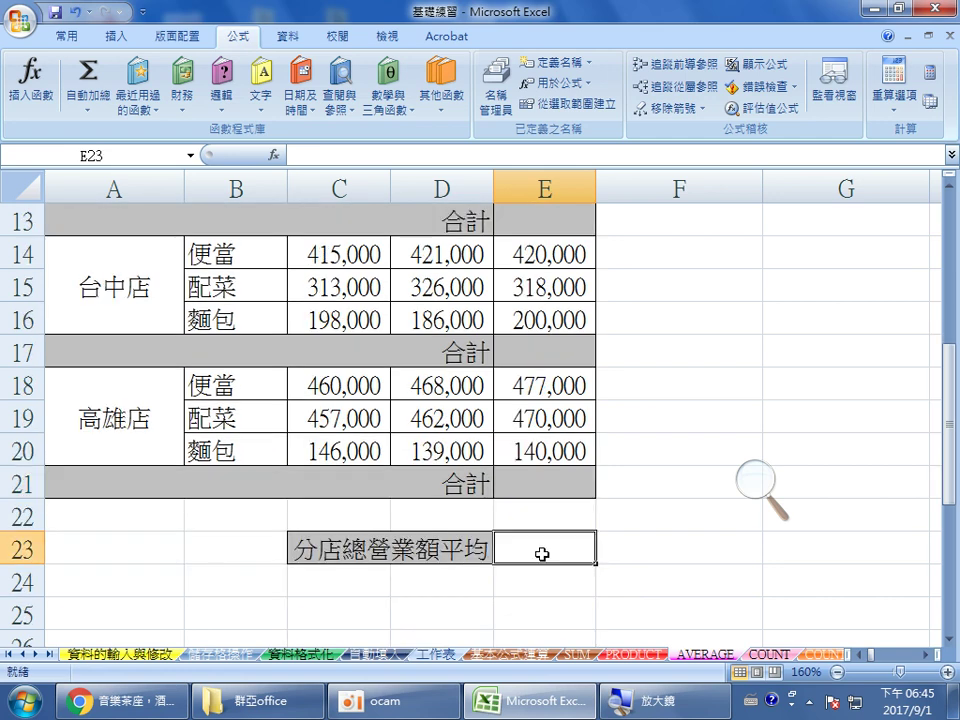
scroll(541, 554, up, 1)
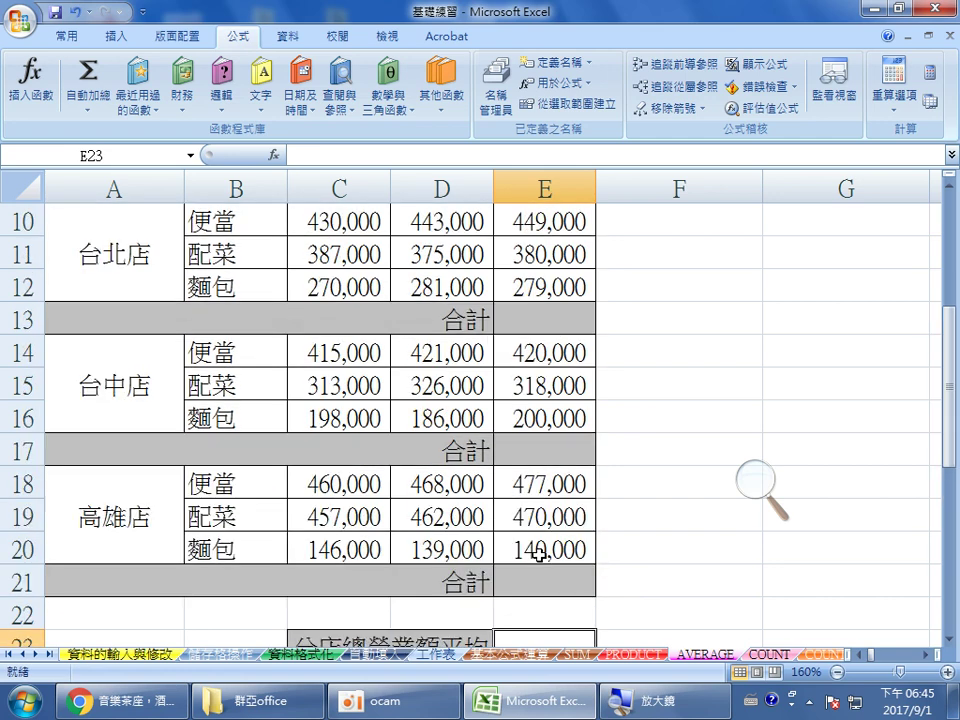
click(540, 320)
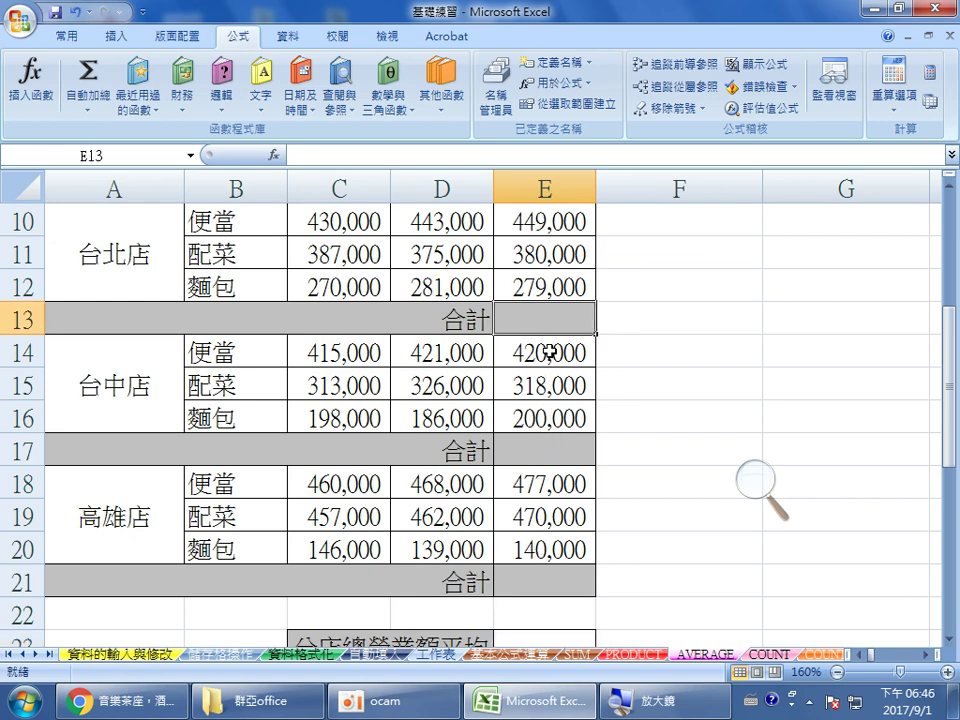
click(542, 449)
click(539, 568)
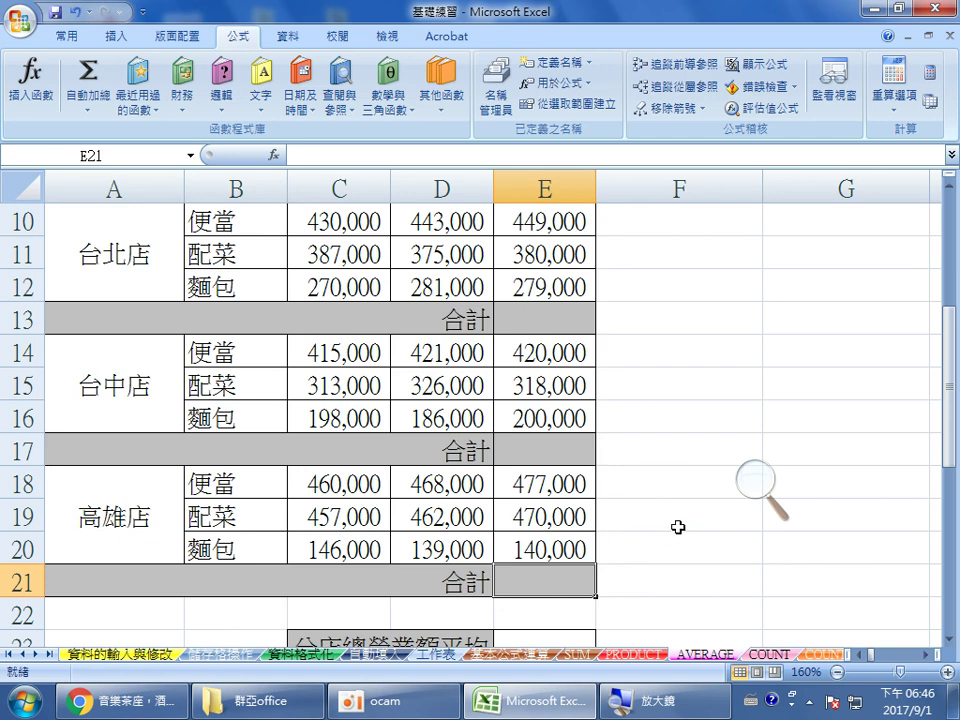
Step: Total the 台北店 sales C10:E12 in cell E13 with the SUM function
click(561, 323)
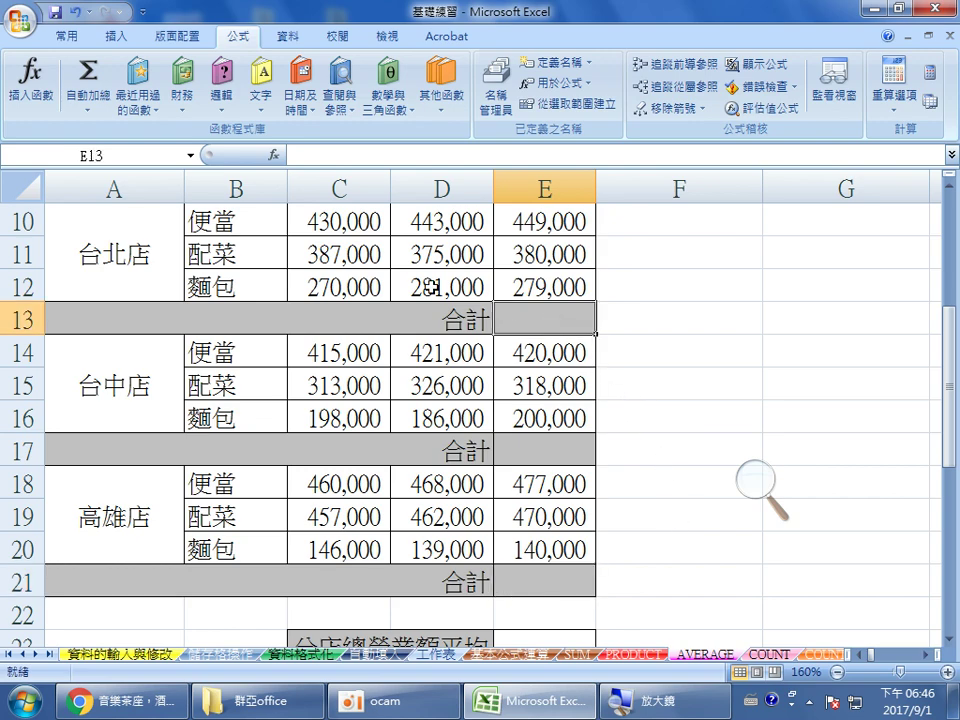
click(147, 95)
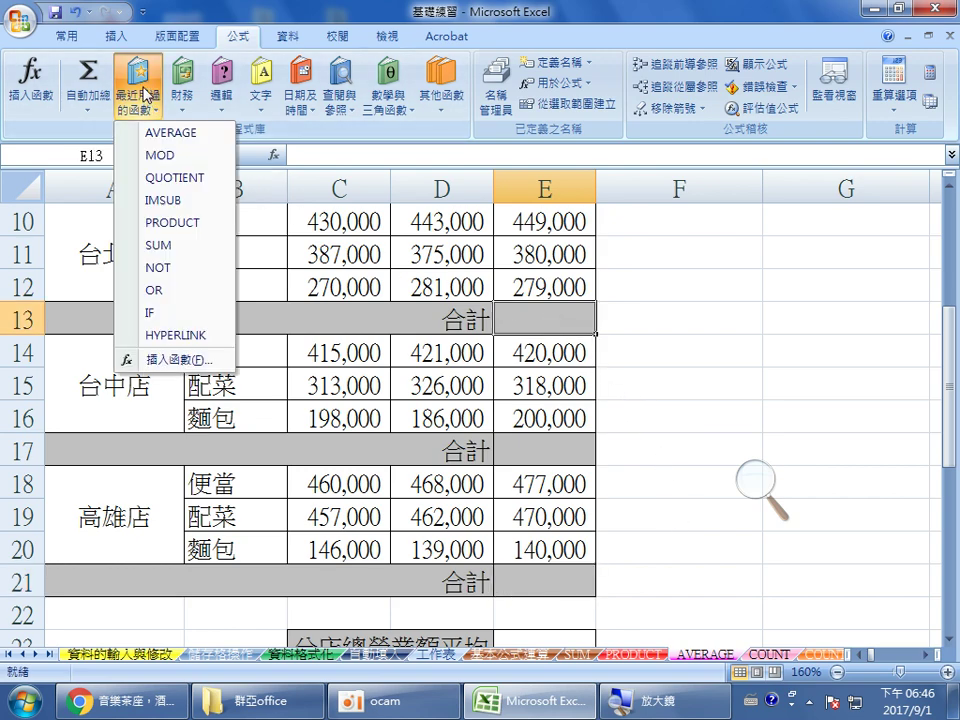
click(158, 245)
drag(286, 298, 262, 350)
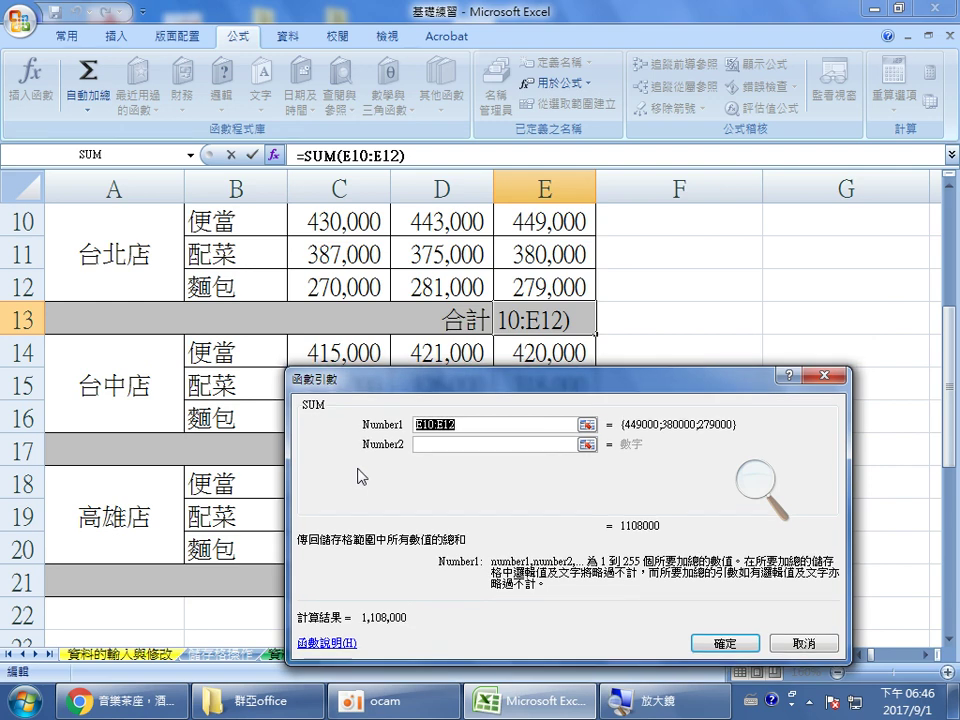
drag(330, 221, 550, 288)
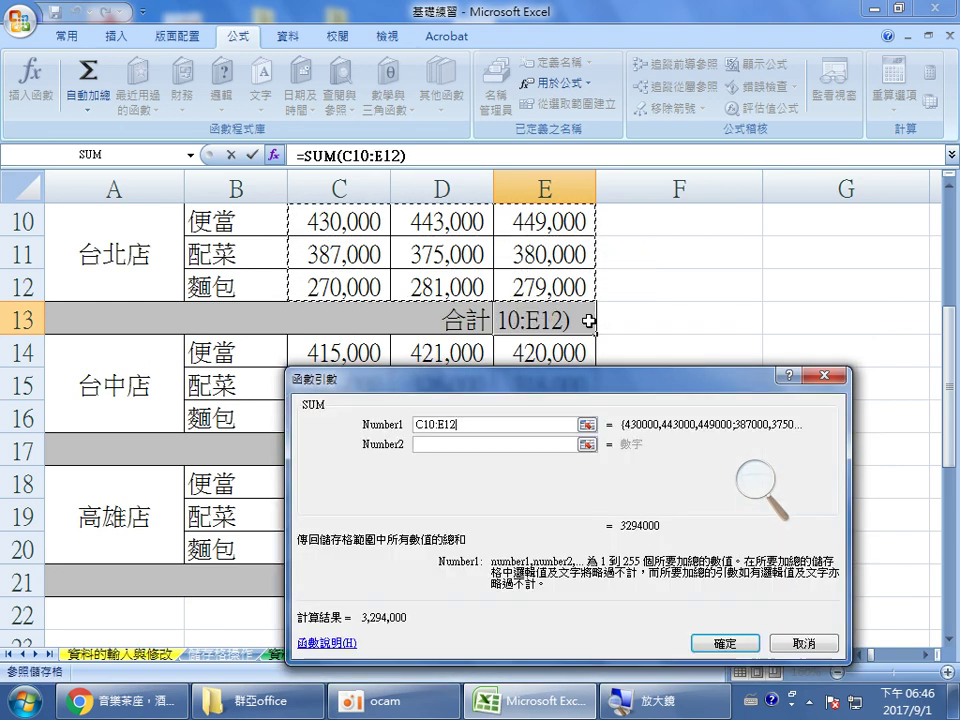
click(726, 638)
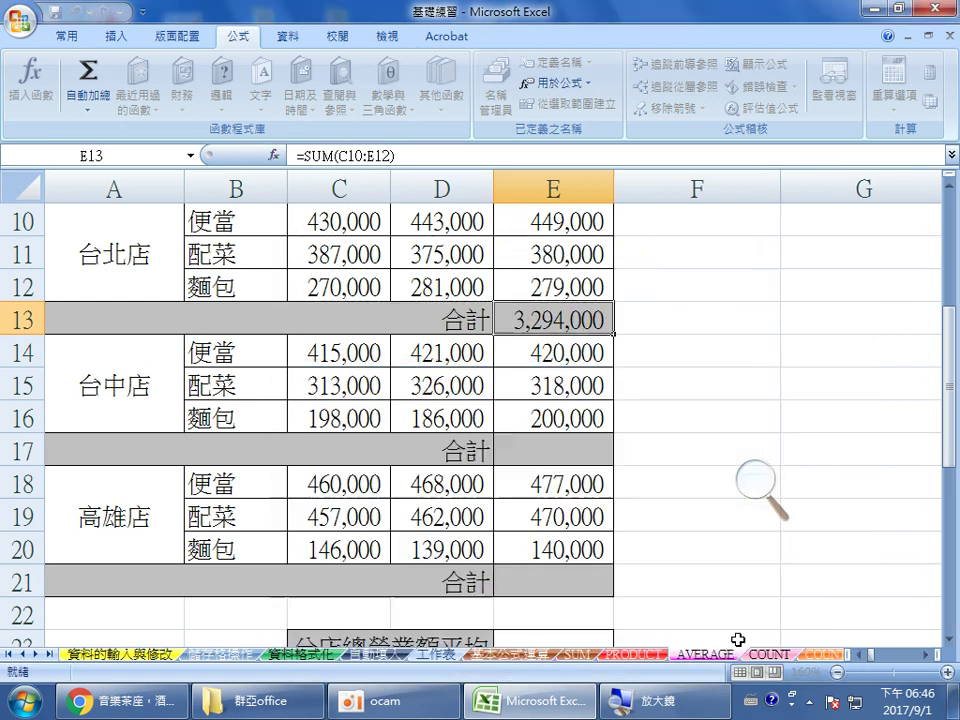
Step: Copy the SUM formula from E13 into the 台中店 and 高雄店 合計 cells E17 and E21
right_click(575, 319)
click(616, 355)
click(555, 450)
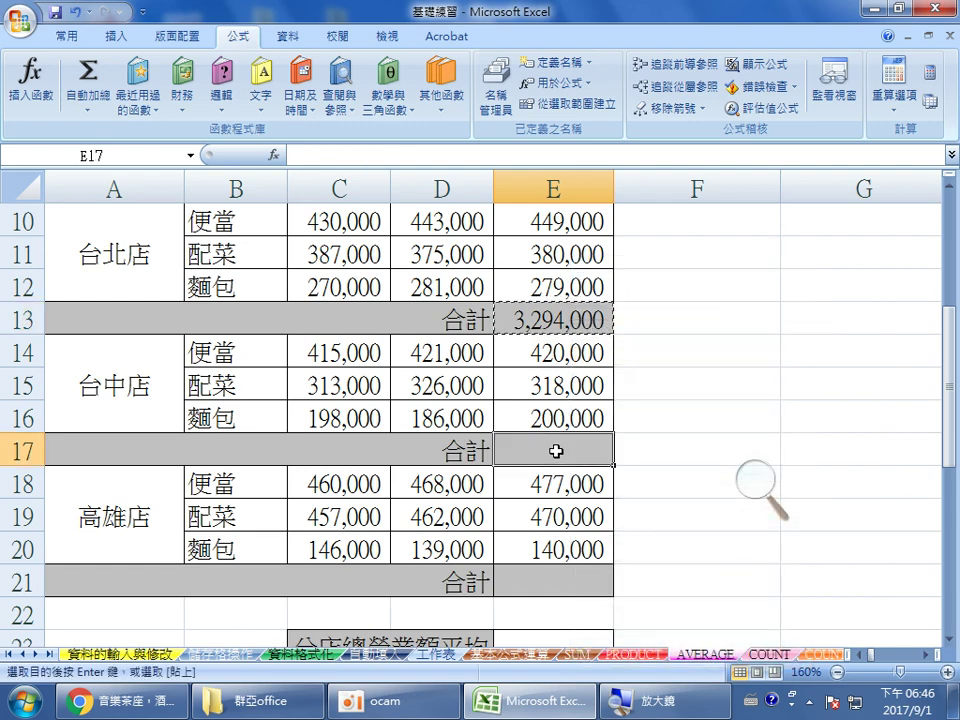
right_click(557, 450)
click(603, 160)
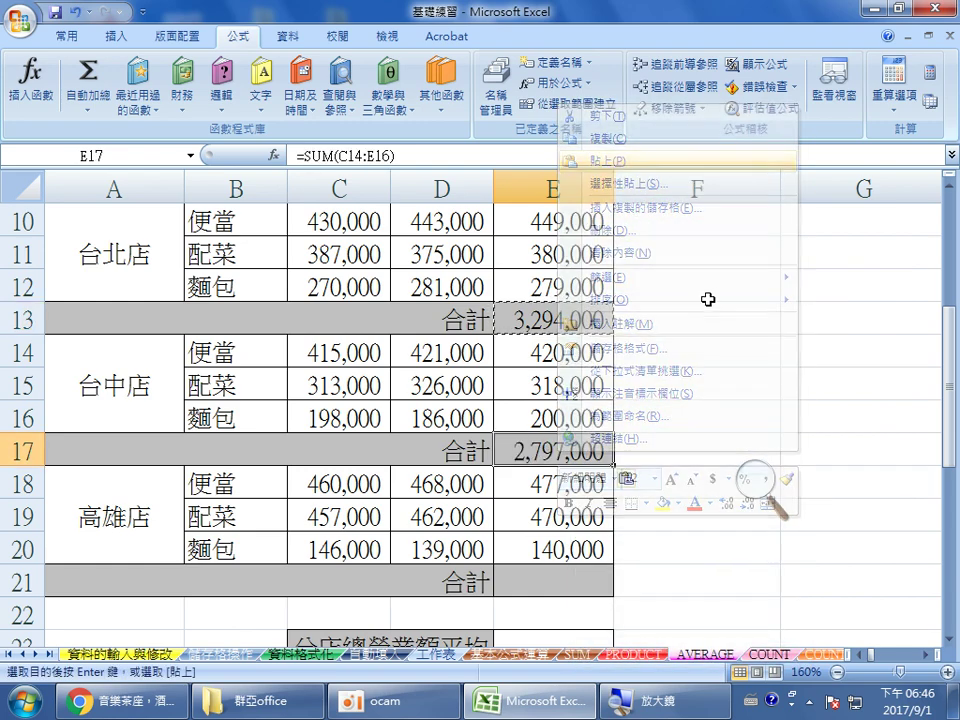
click(565, 582)
right_click(565, 582)
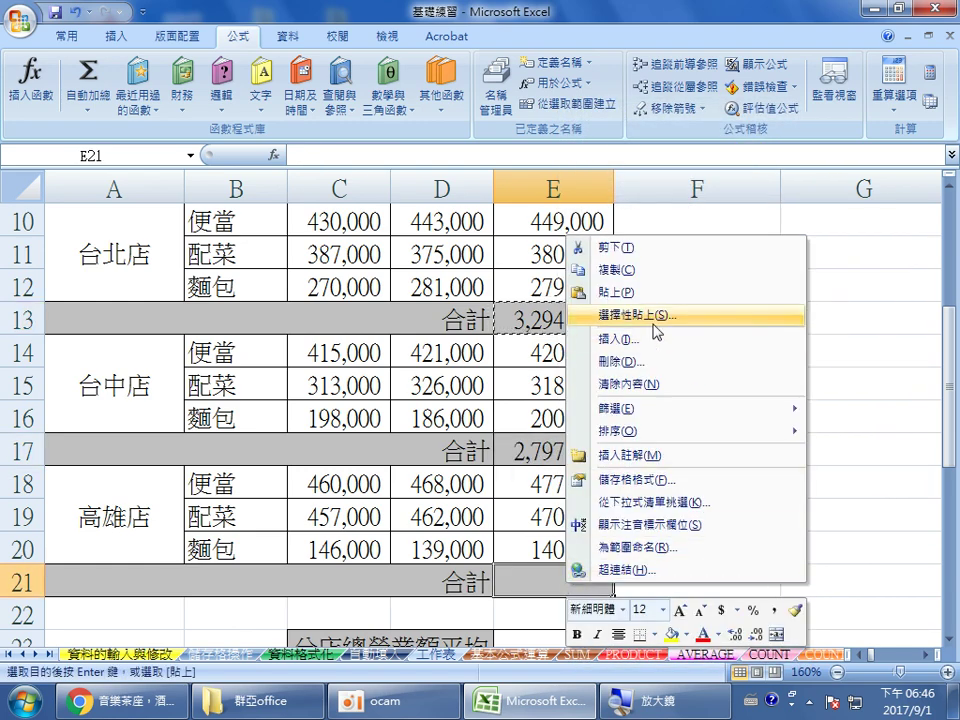
click(650, 291)
key(Escape)
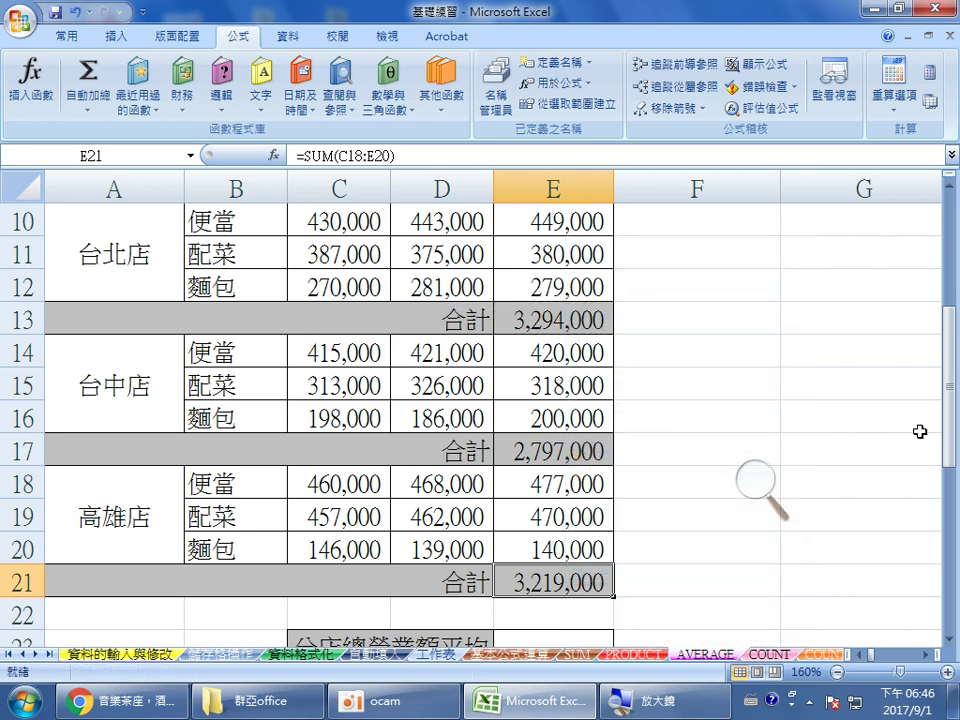
Step: Start an AVERAGE function in the 分店總營業額平均 cell E23 and clear its suggested range from Number1
mouse_move(950, 440)
mouse_down()
mouse_move(948, 395)
mouse_move(952, 453)
mouse_up()
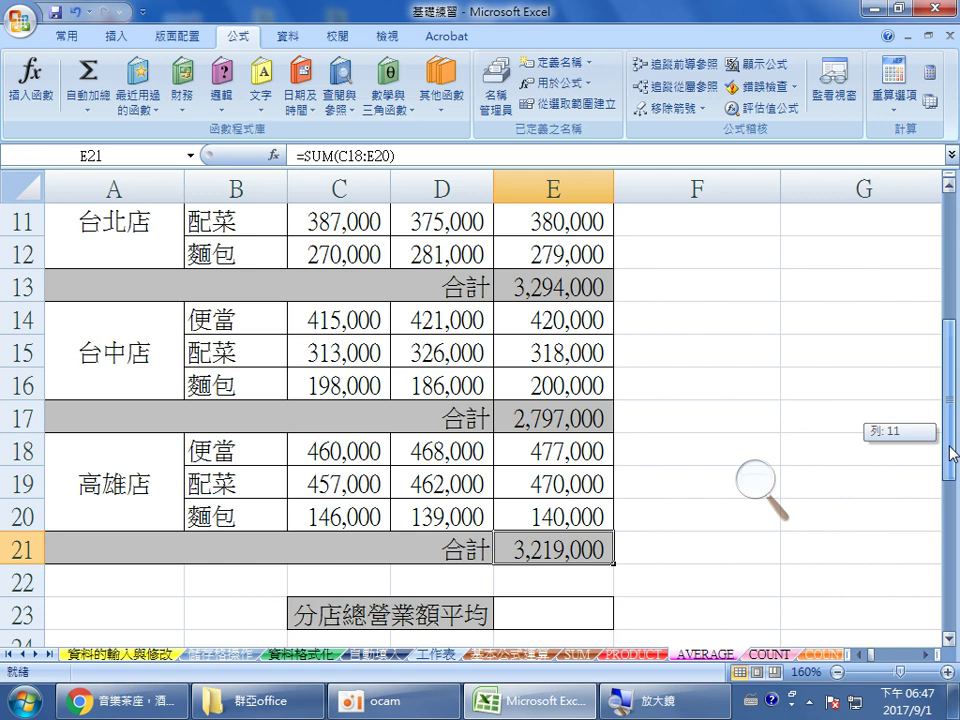
drag(952, 453, 955, 461)
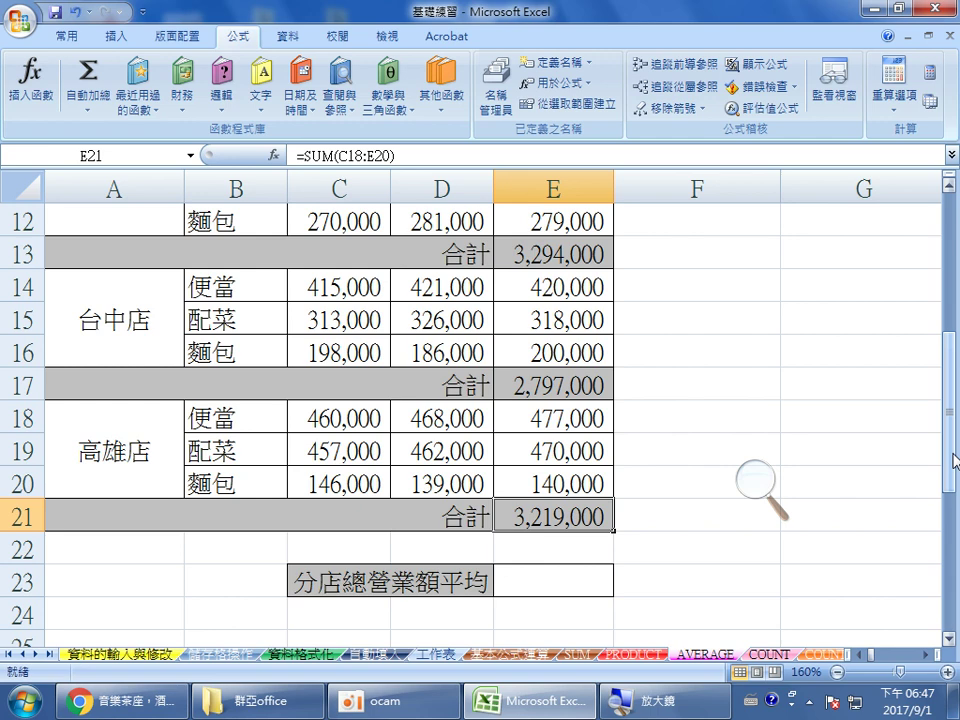
click(556, 581)
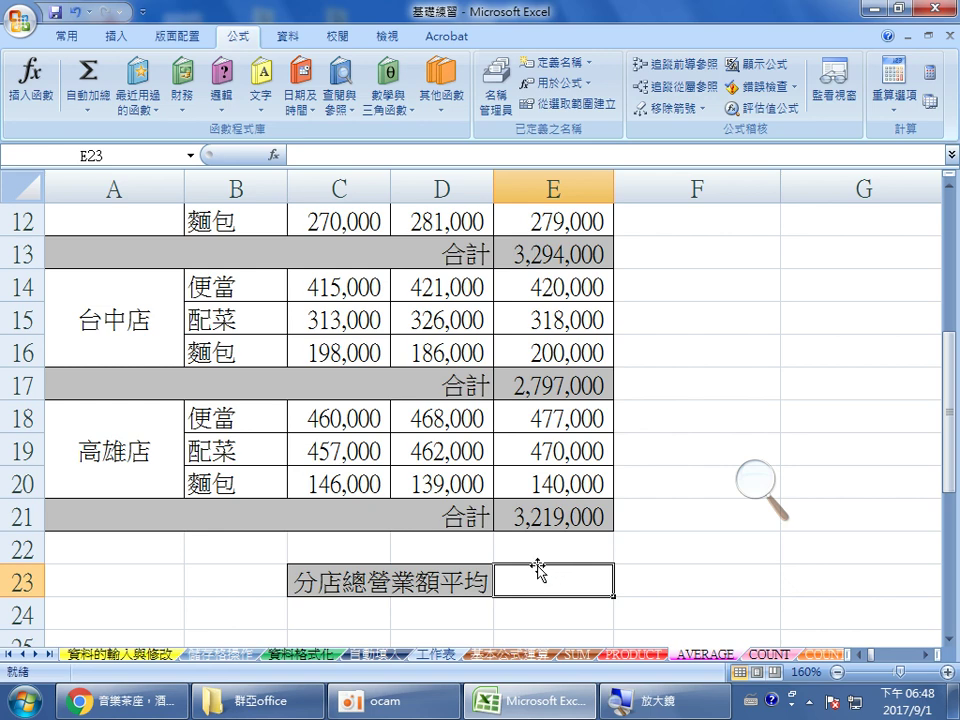
click(148, 100)
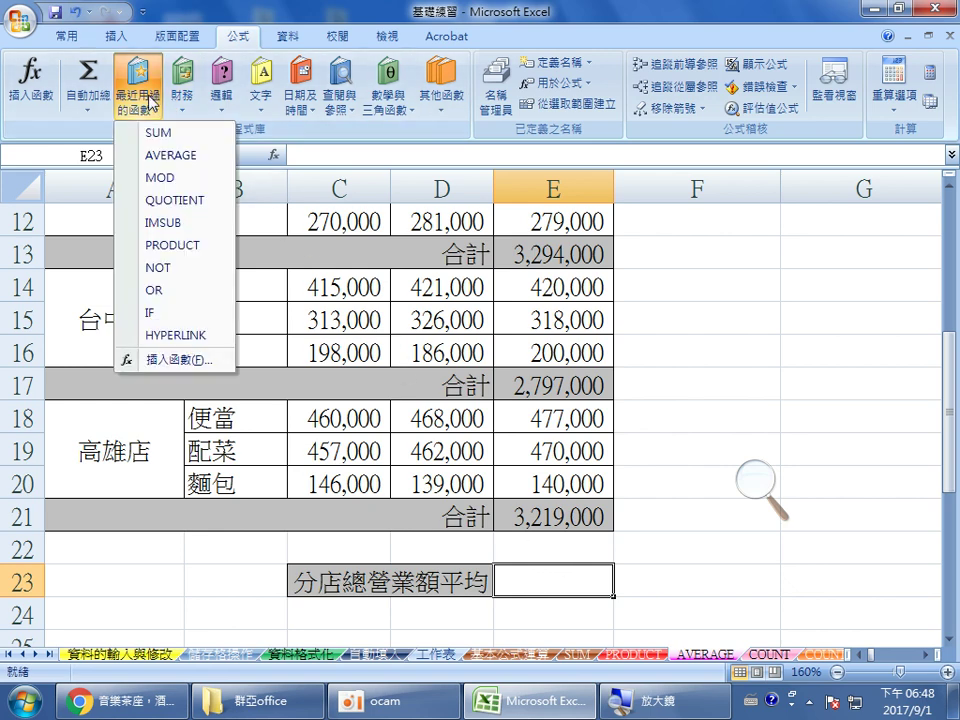
click(195, 160)
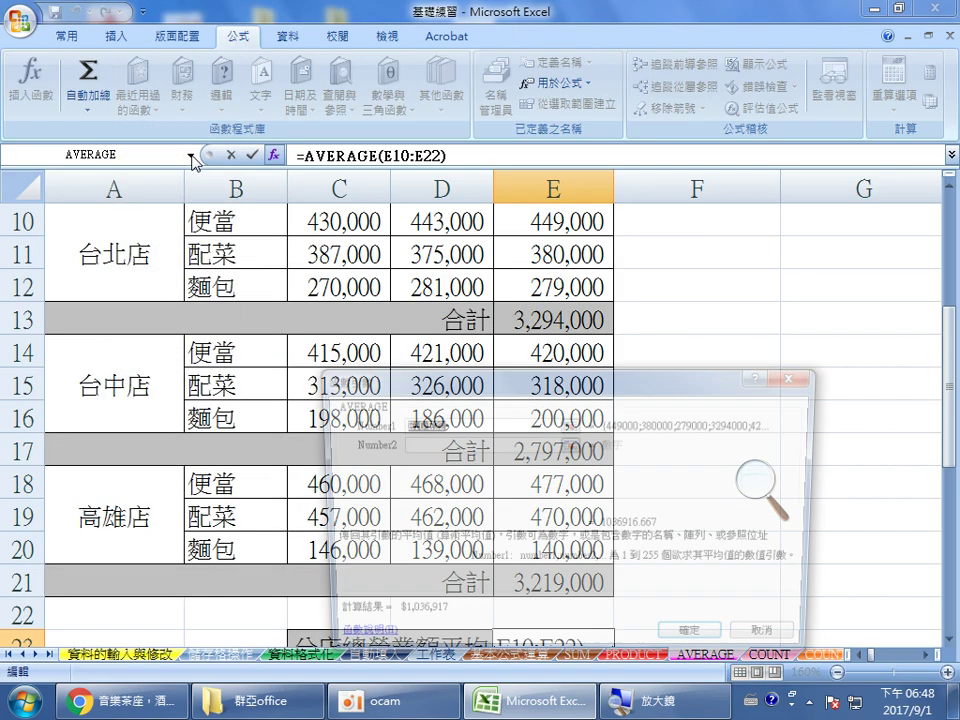
drag(560, 467, 729, 422)
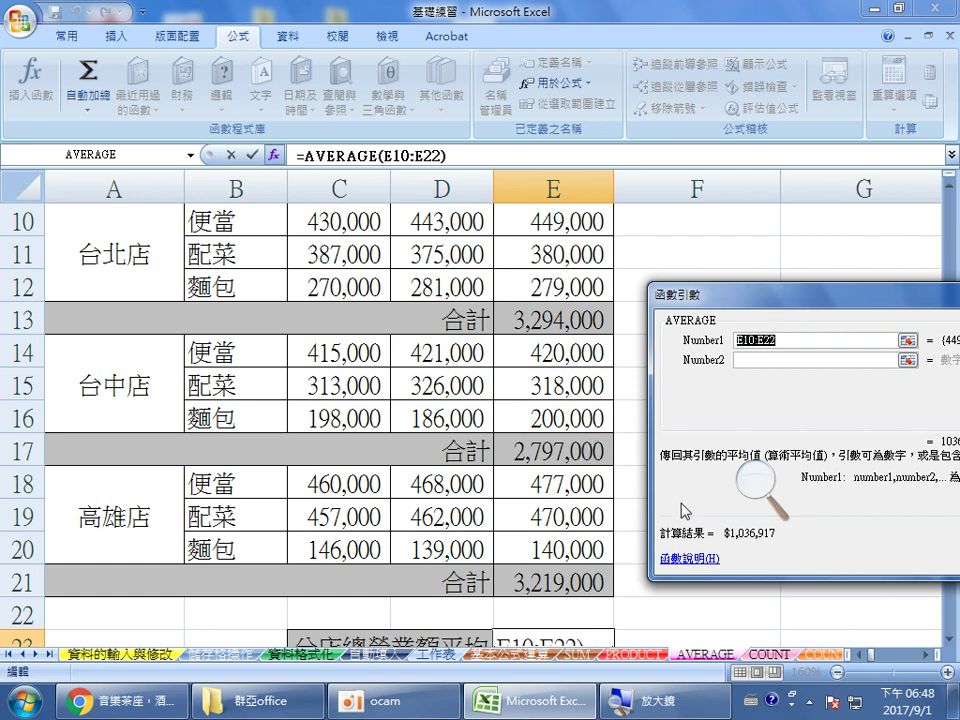
drag(686, 303, 669, 235)
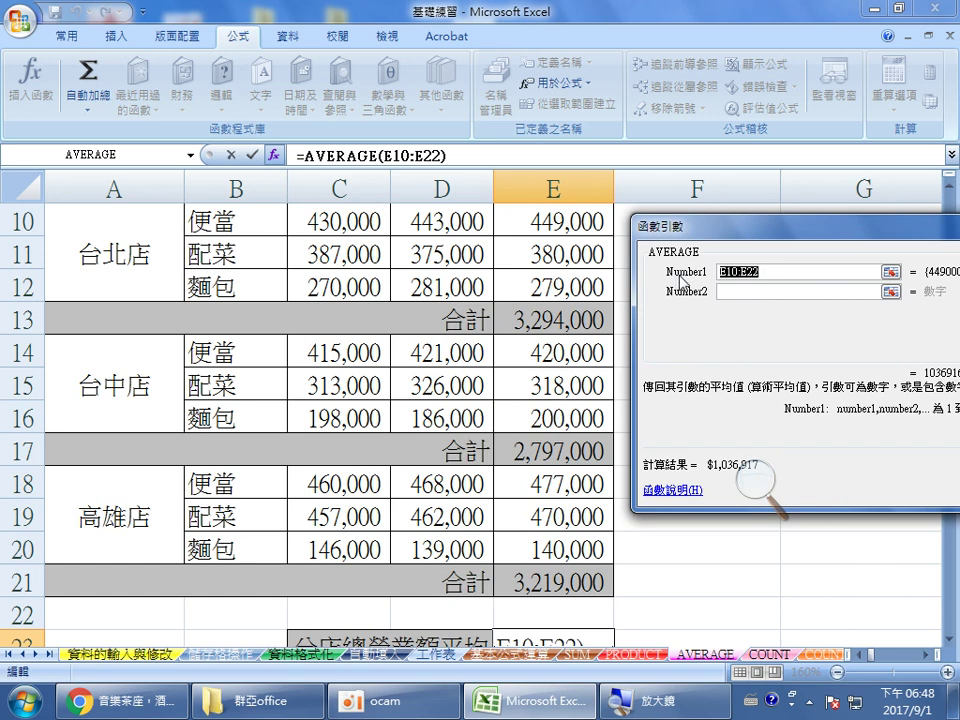
key(BackSpace)
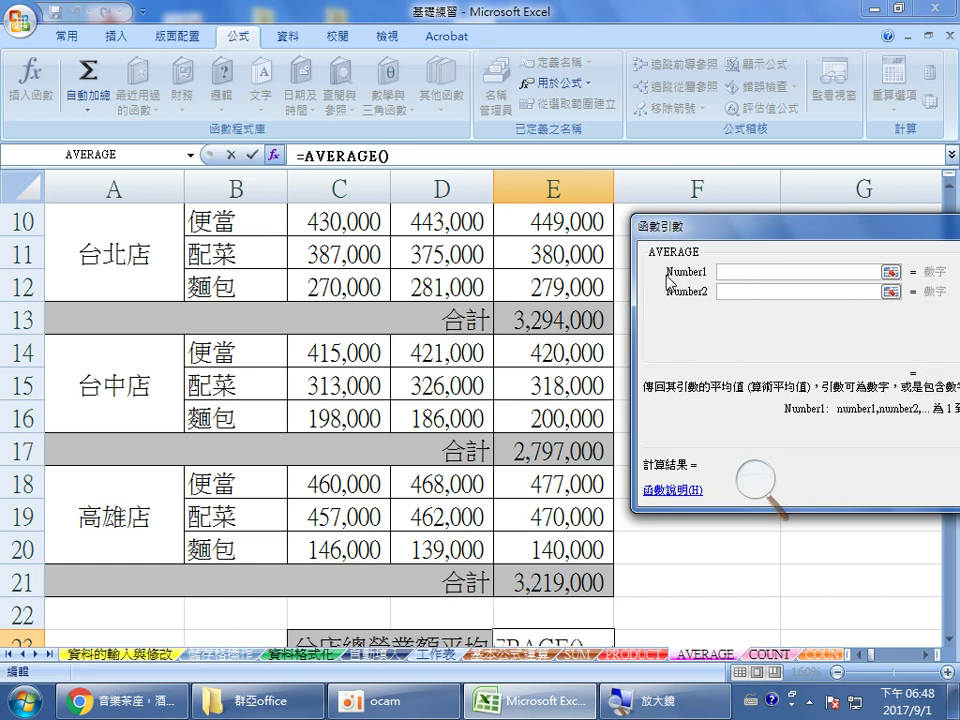
Step: Set the AVERAGE arguments to the three branch totals: Number1 E13, Number2 E17 and Number3 E21
click(562, 320)
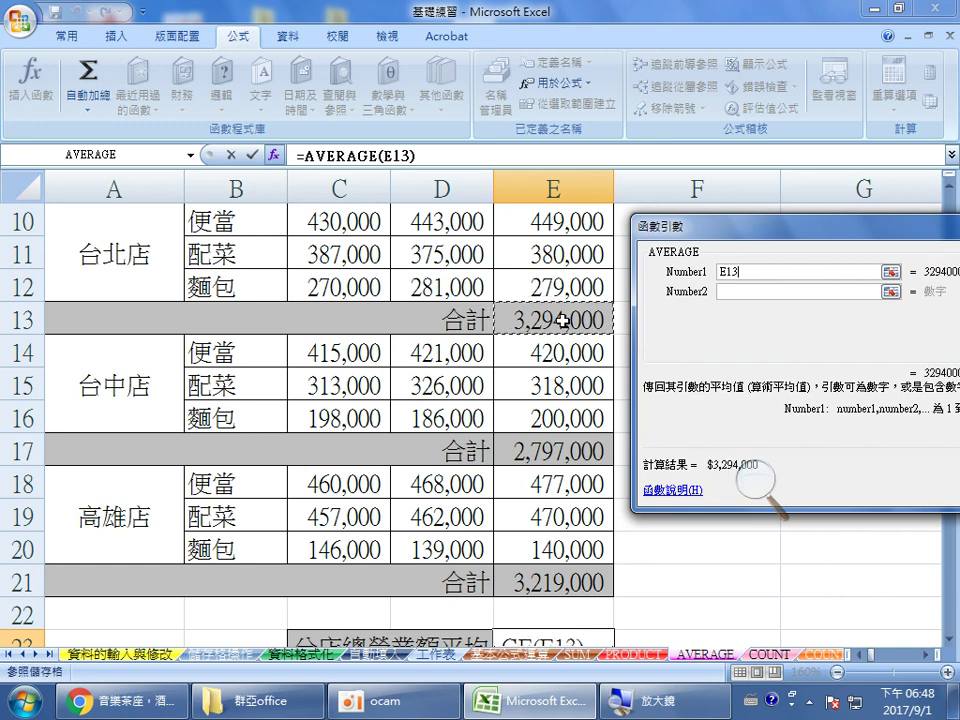
click(734, 295)
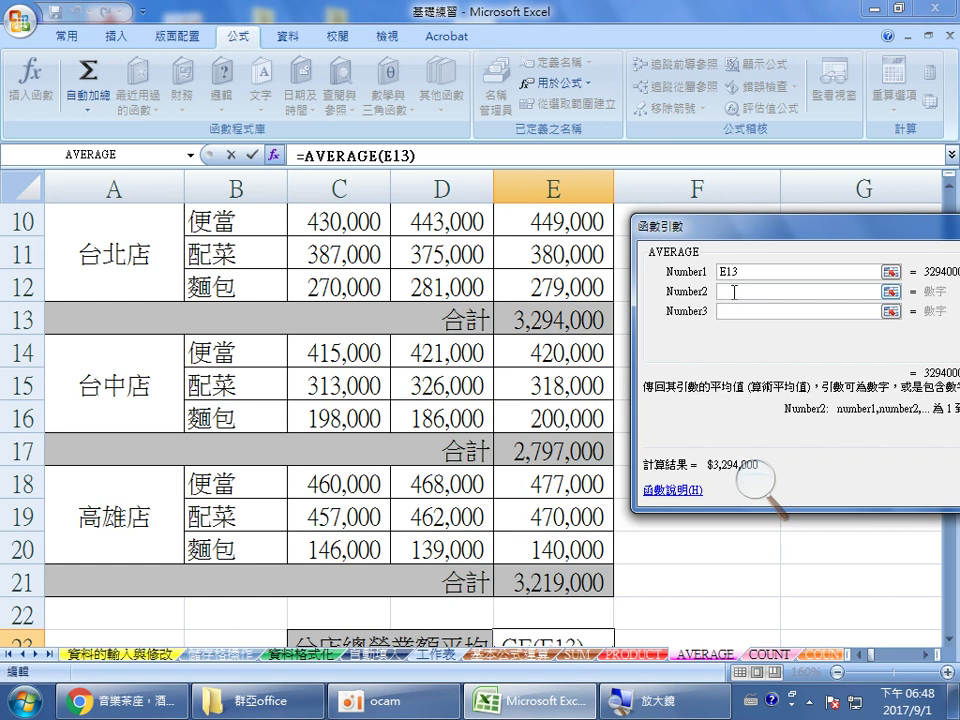
click(552, 453)
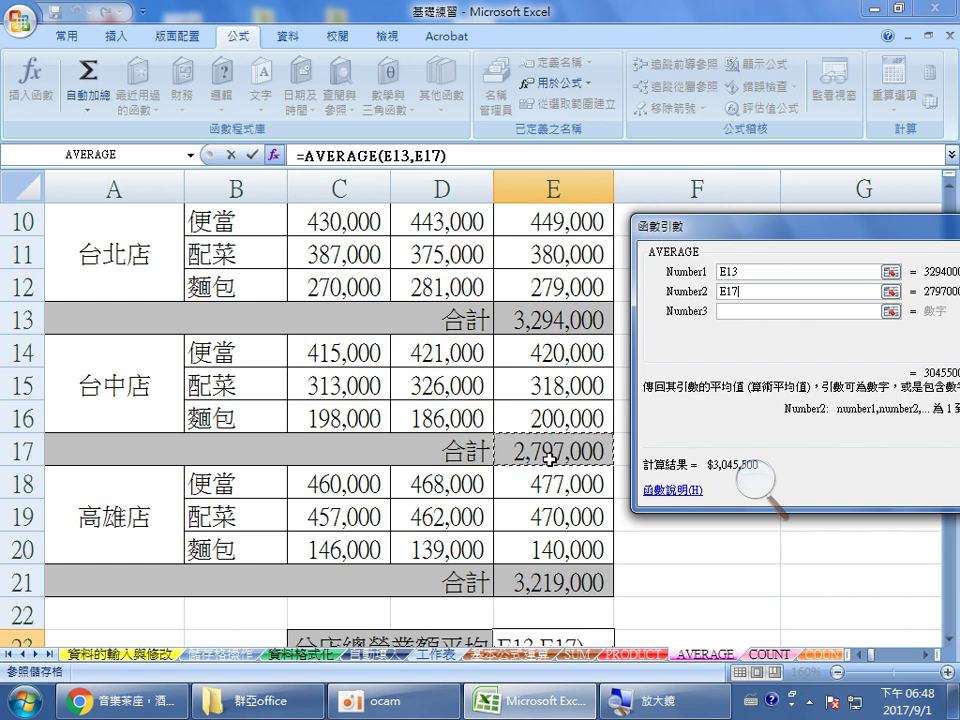
click(730, 313)
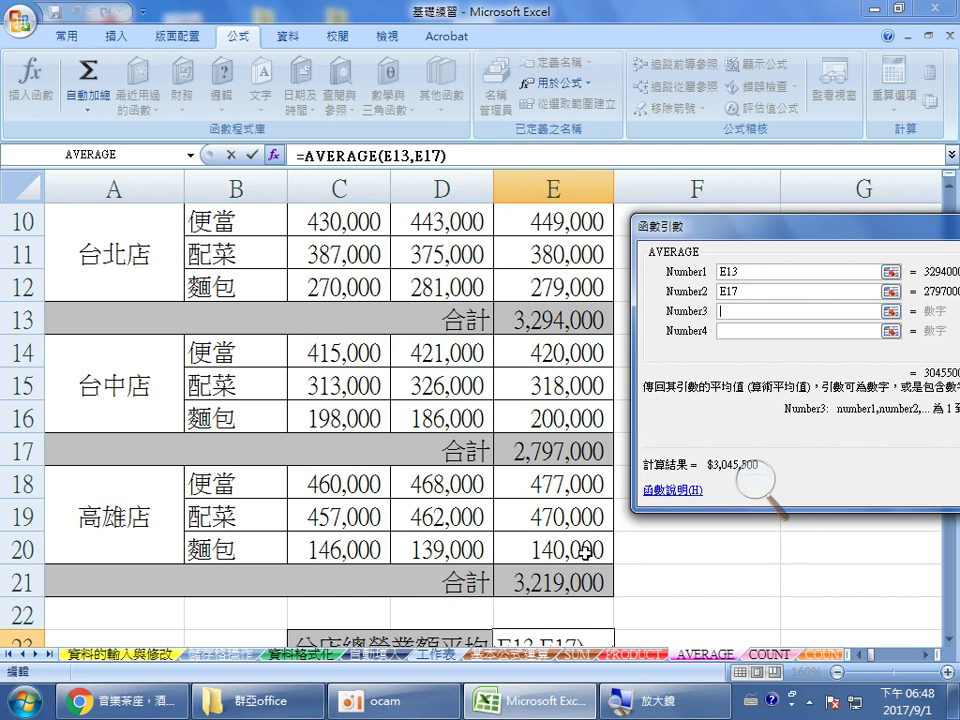
click(572, 590)
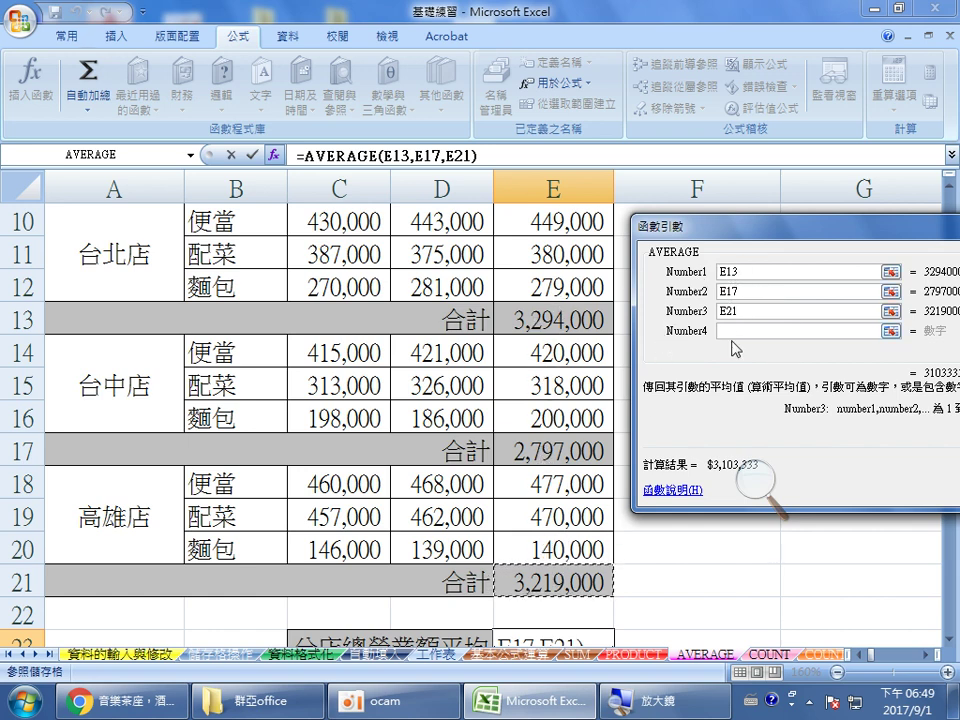
drag(720, 226, 565, 189)
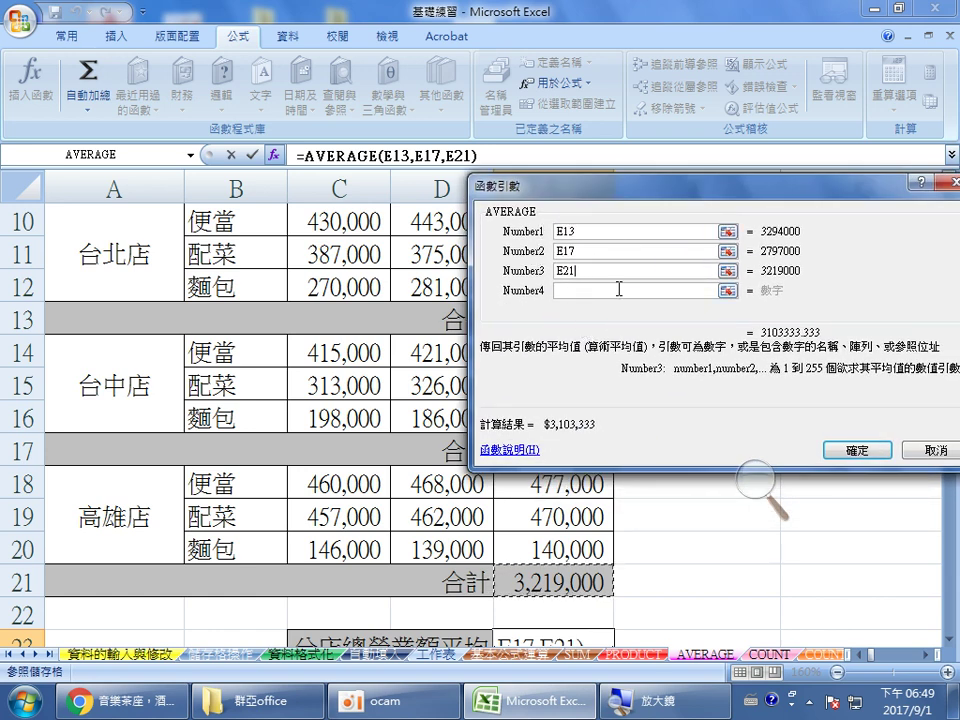
Step: Return the screen magnifier to 100% and move its window clear of the AVERAGE arguments dialog
click(760, 490)
click(776, 491)
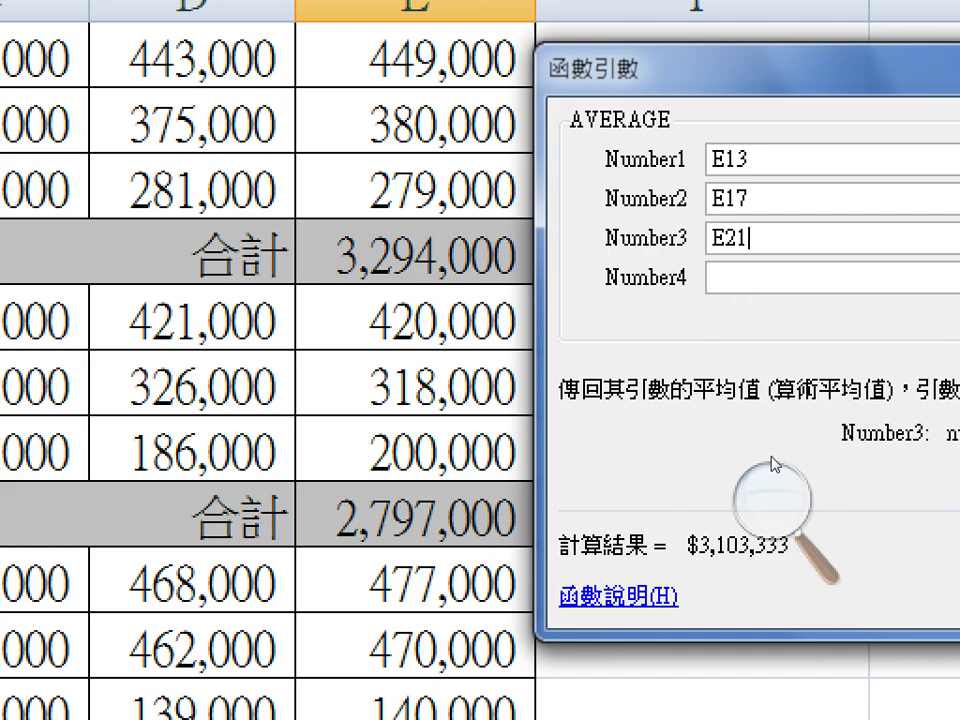
click(782, 499)
click(761, 521)
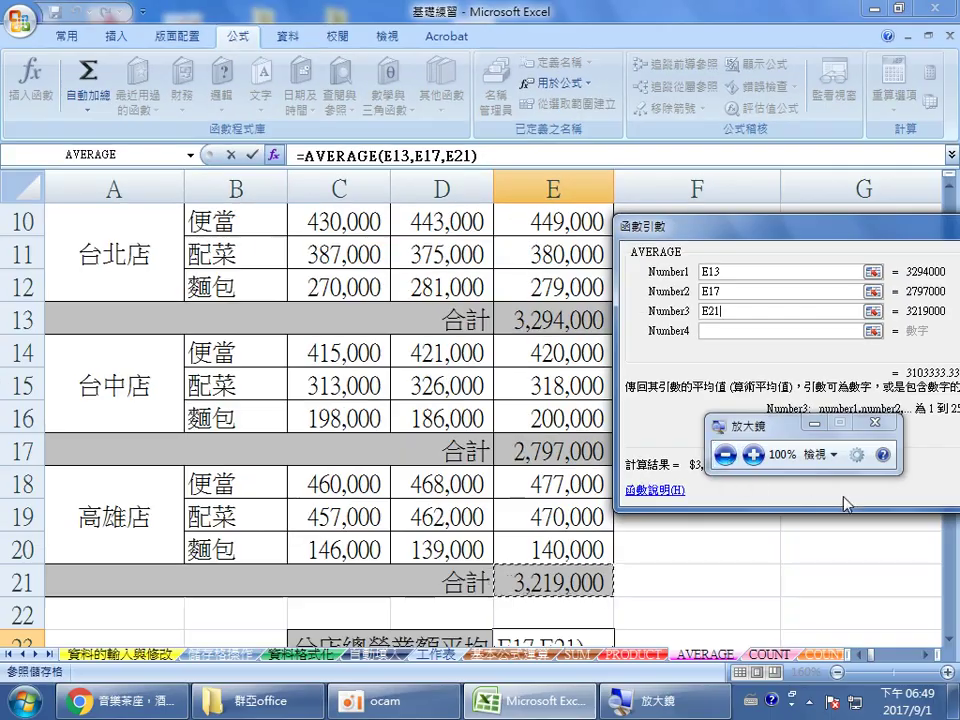
drag(790, 424, 904, 554)
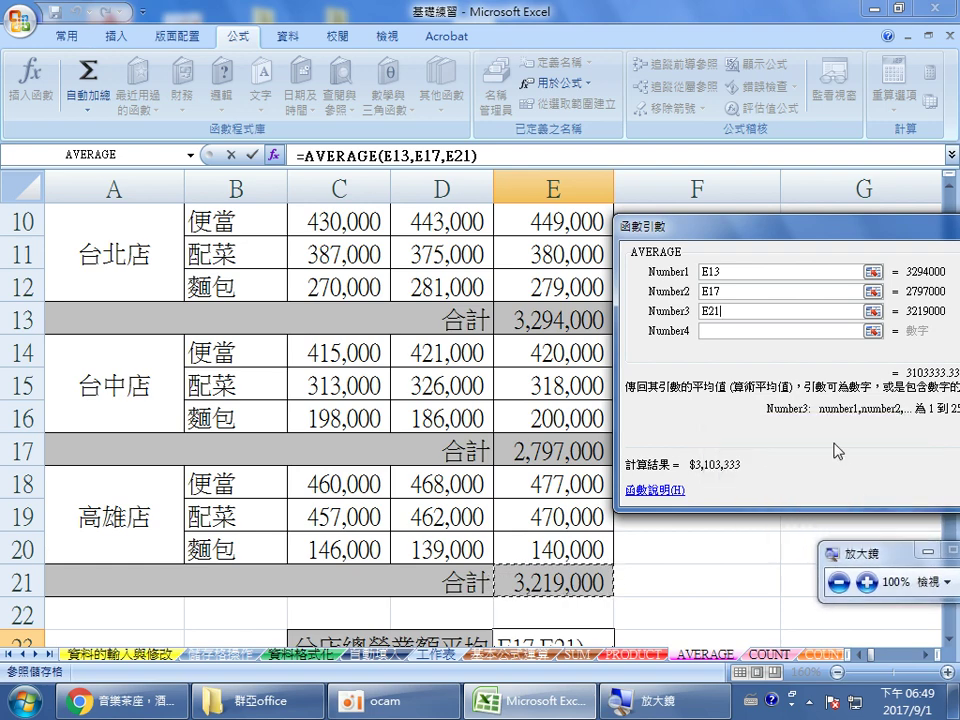
Step: Confirm the AVERAGE formula of the three branch totals in cell E23
drag(838, 451, 626, 360)
click(768, 400)
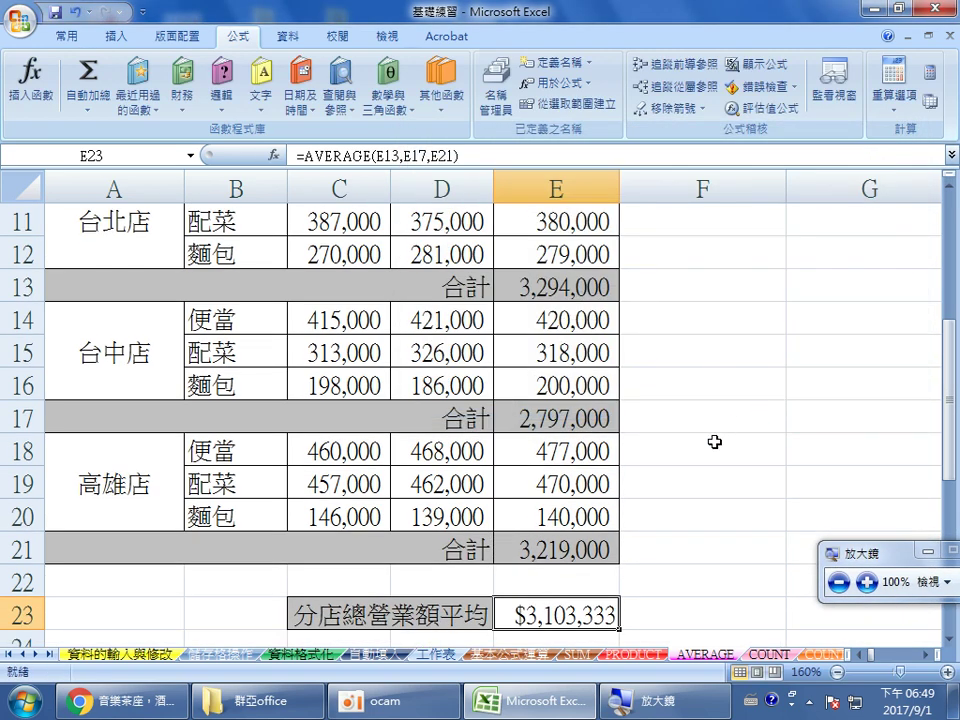
scroll(714, 441, down, 3)
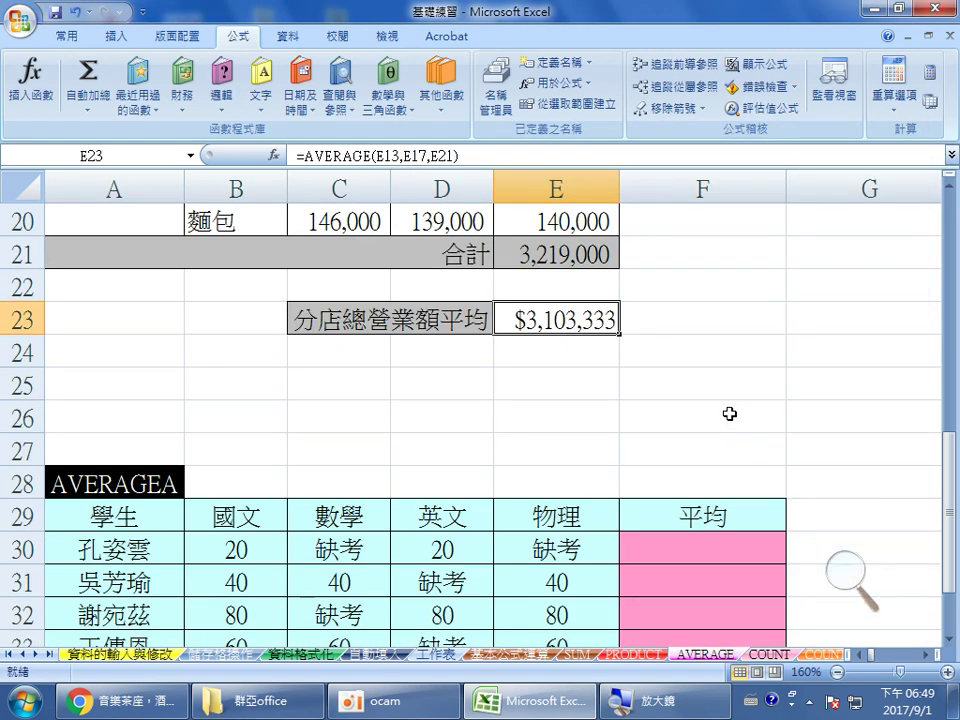